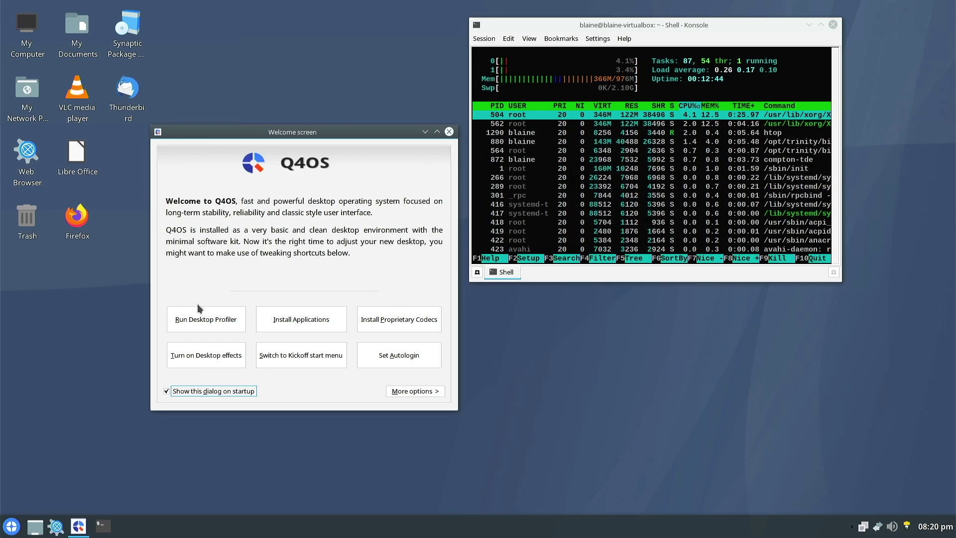
Open the Control panel from the start menu, then enlarge it and move it up and left
click(12, 527)
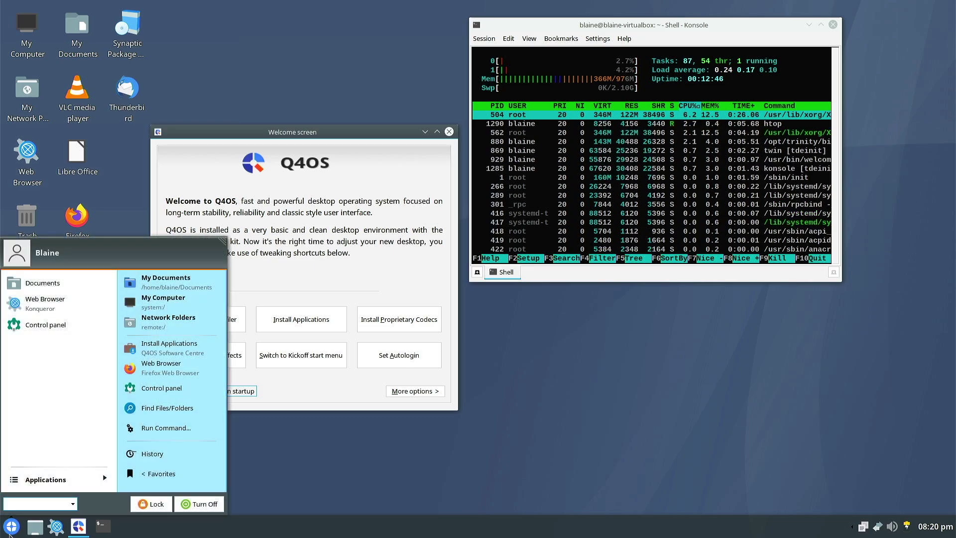
click(151, 390)
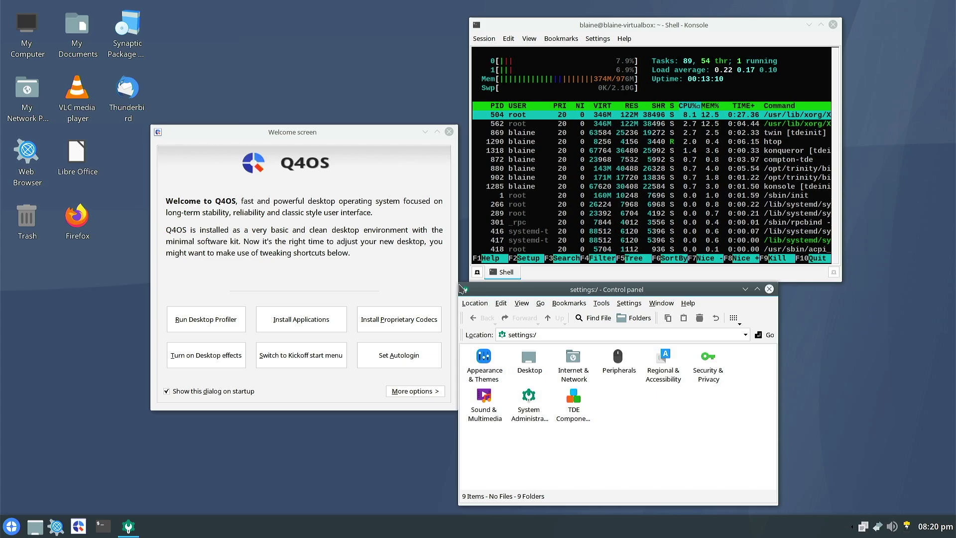
drag(460, 289, 354, 191)
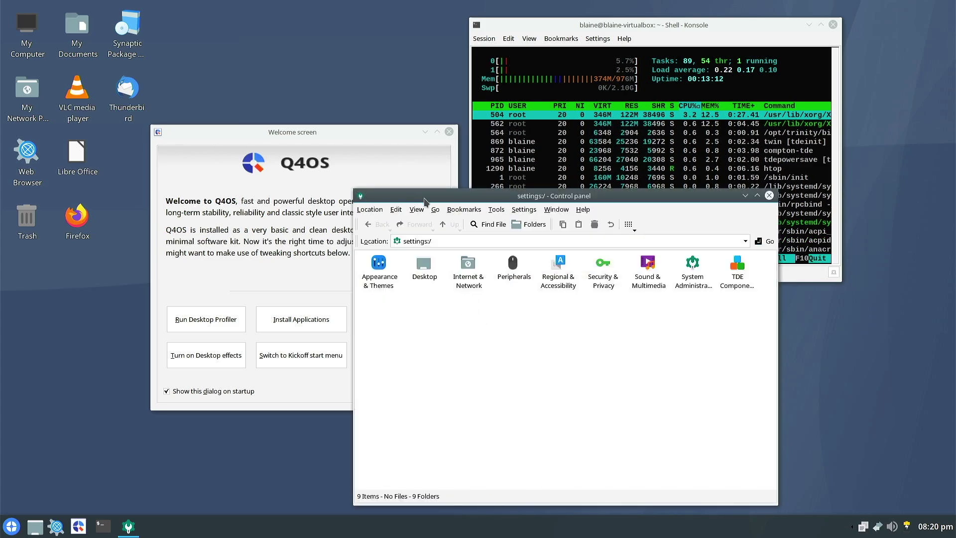
drag(425, 201, 411, 185)
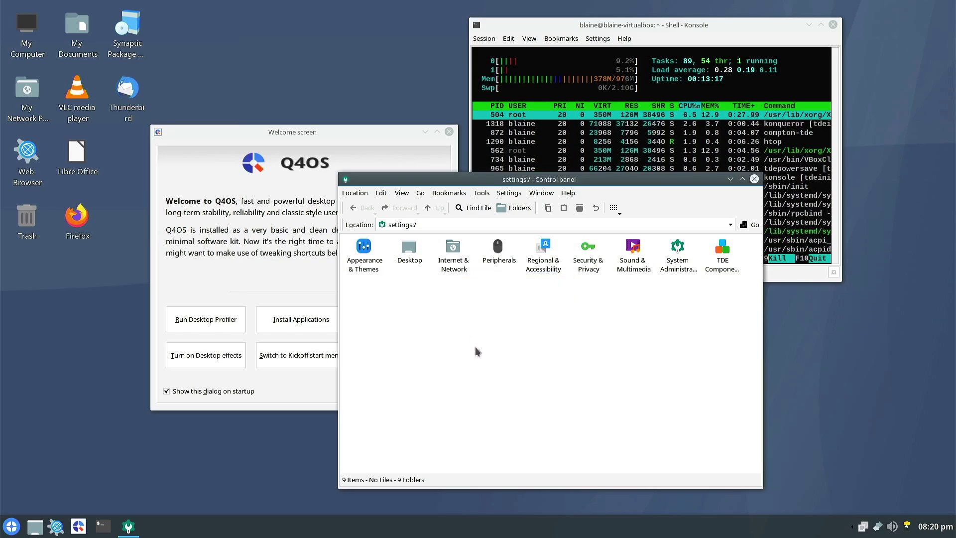
Look through the Bookmarks and Tools menus and the Internet & Network right-click actions
click(355, 193)
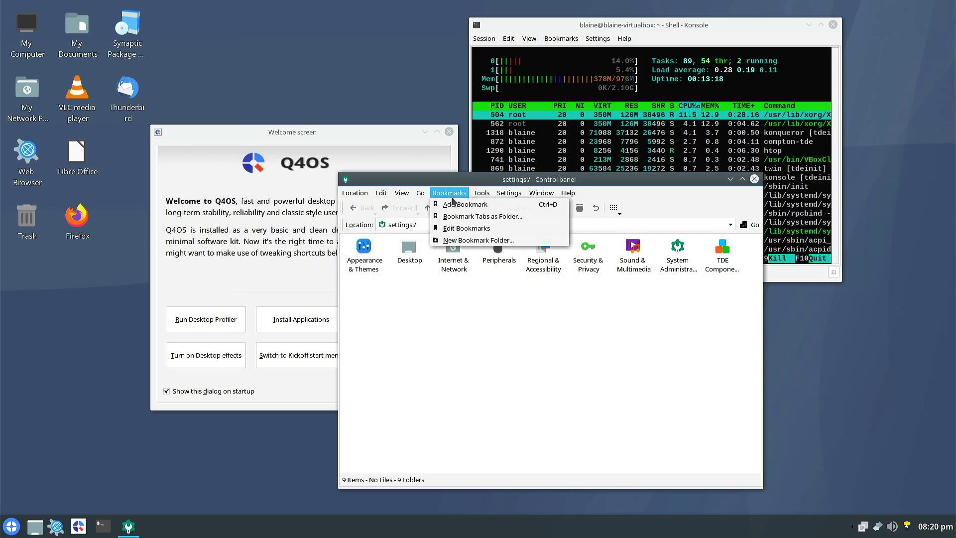
click(488, 196)
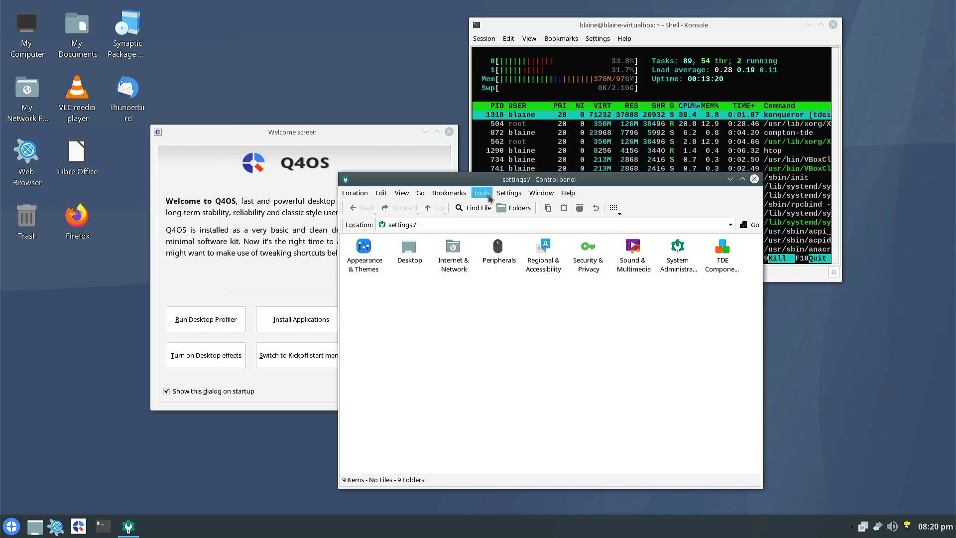
right_click(452, 268)
click(424, 304)
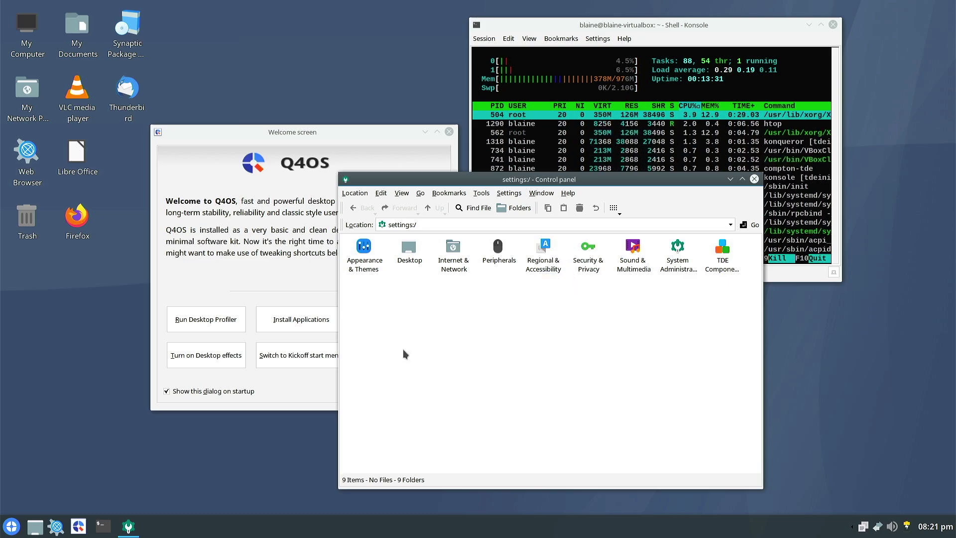
Browse the start menu's full list of application categories, then close the menu
click(11, 525)
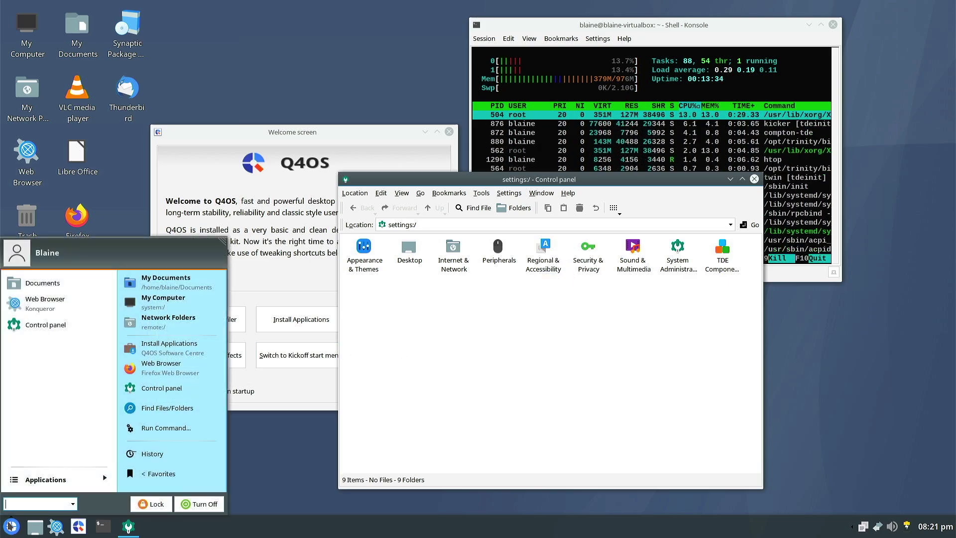
click(38, 479)
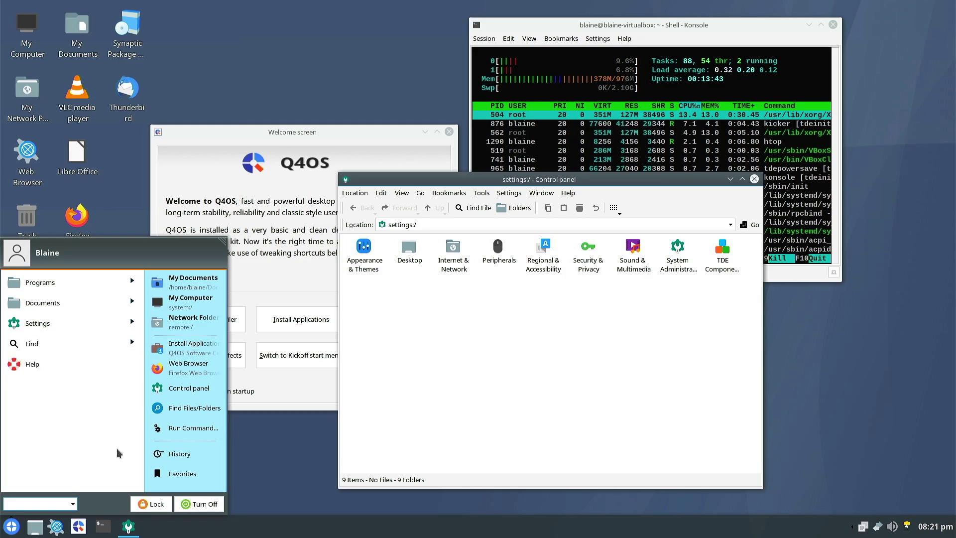
click(396, 375)
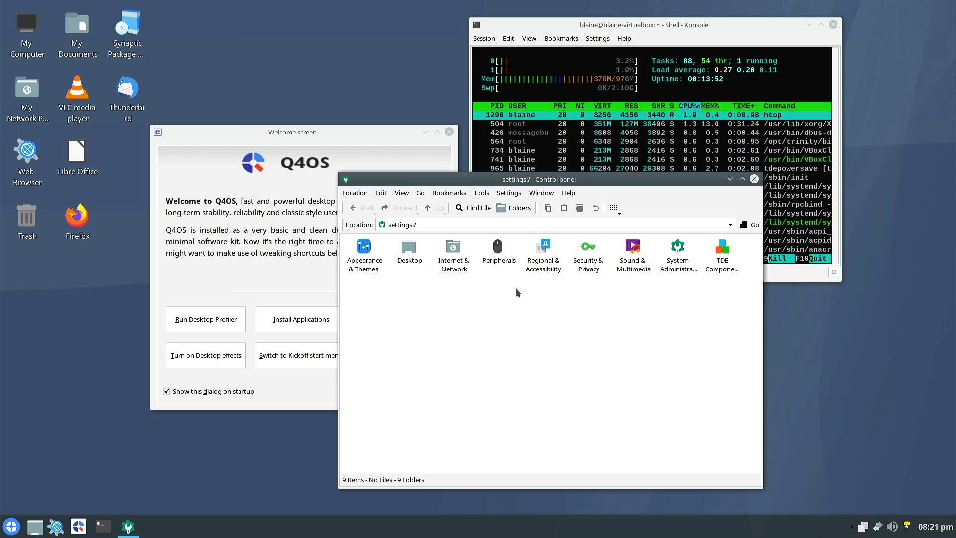
Apply the Wine_Classic theme via Appearance & Themes > Look Switcher
click(351, 272)
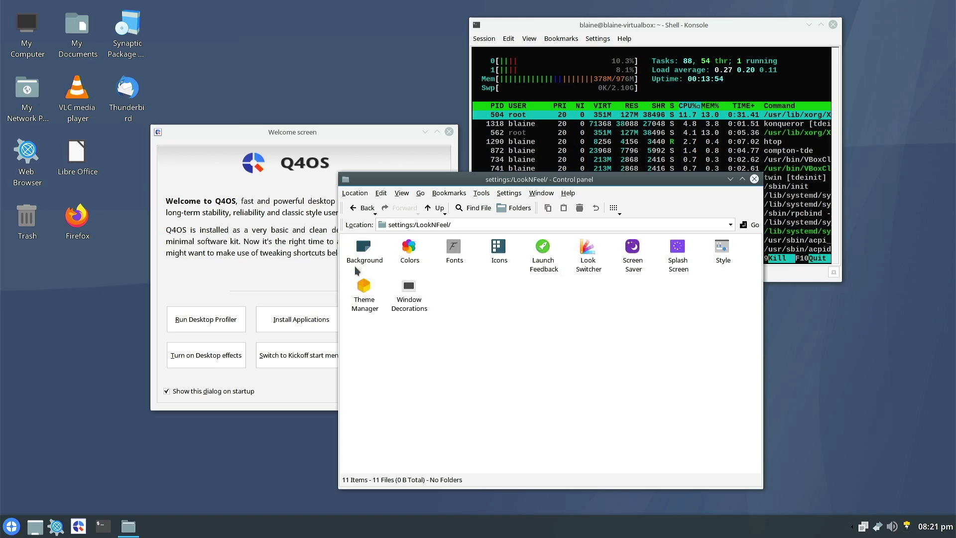
click(588, 247)
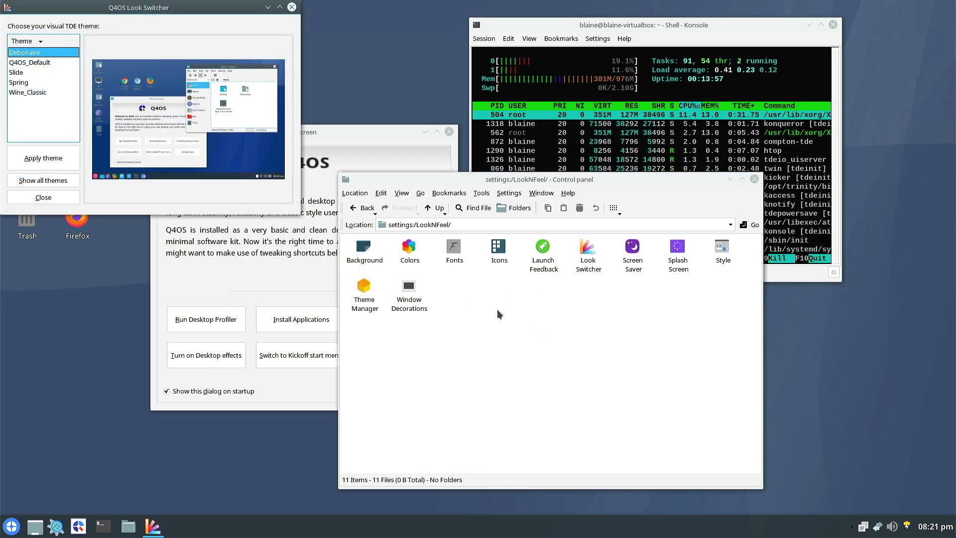
click(31, 92)
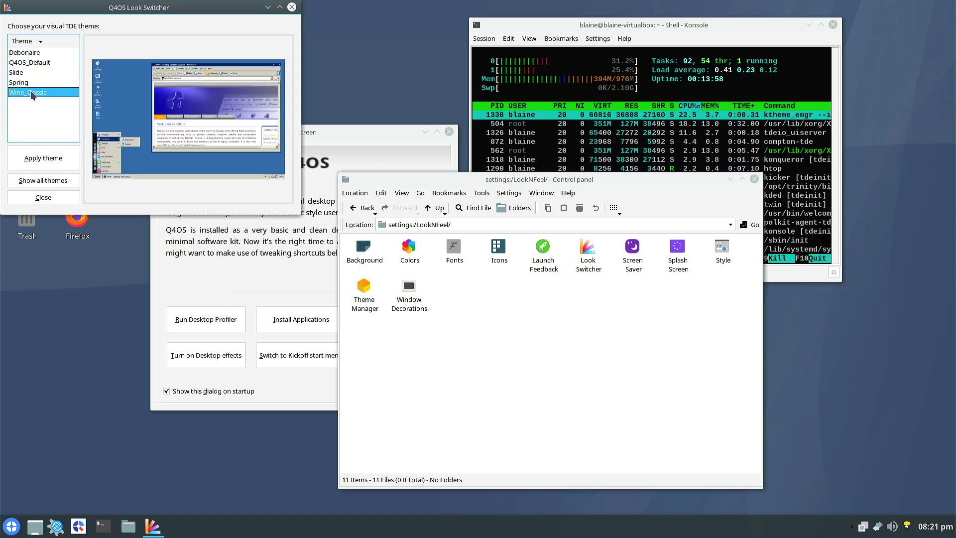
click(36, 157)
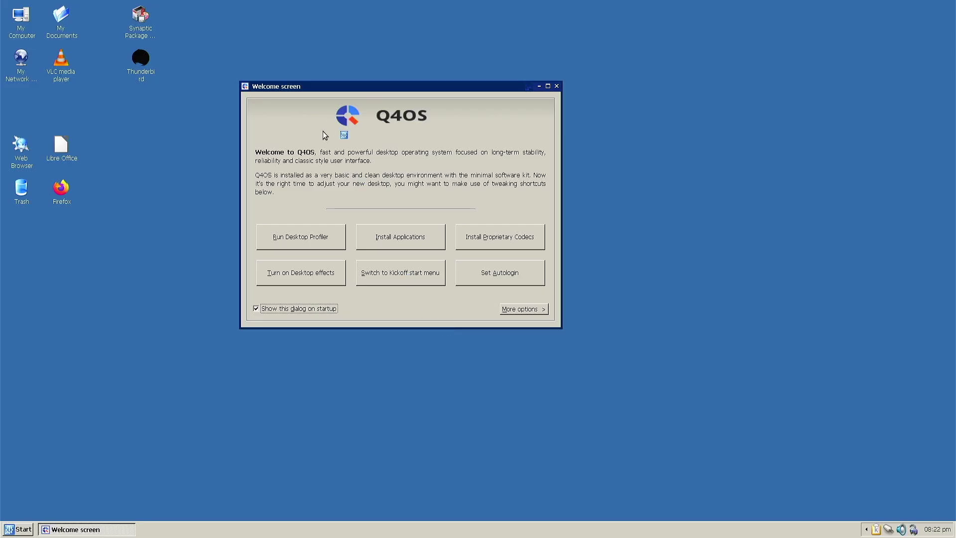
Move the Welcome screen toward the centre and browse the classic-style start menu's entries
drag(333, 91, 424, 124)
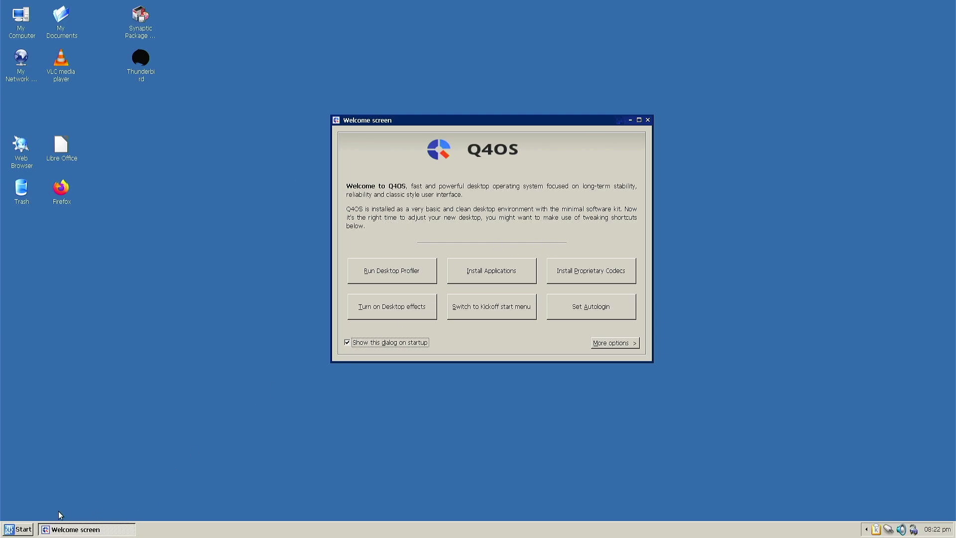
click(20, 531)
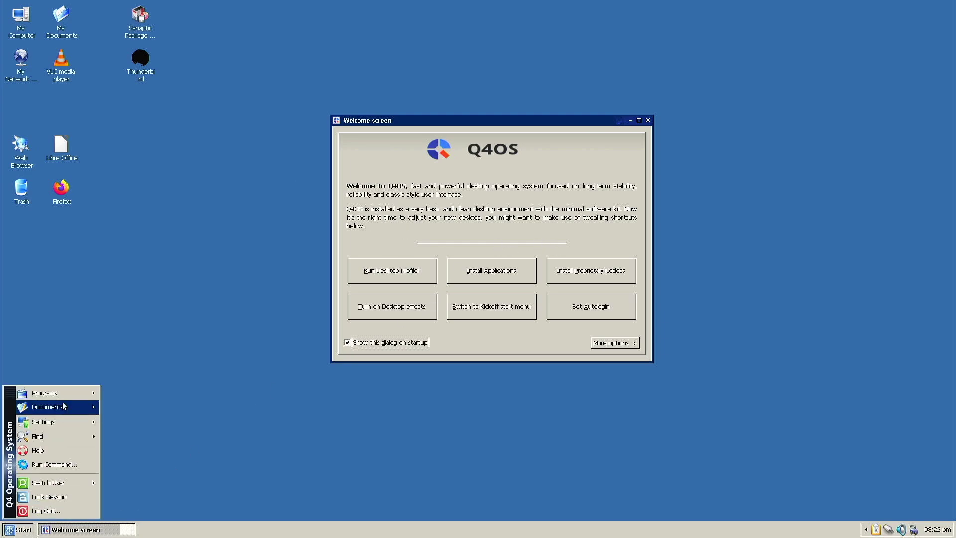
mouse_move(62, 393)
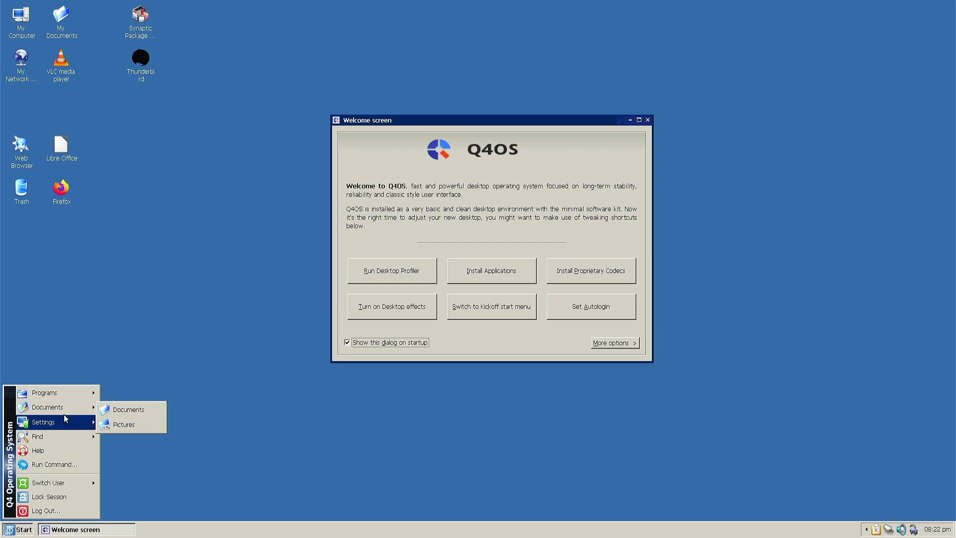
mouse_move(63, 423)
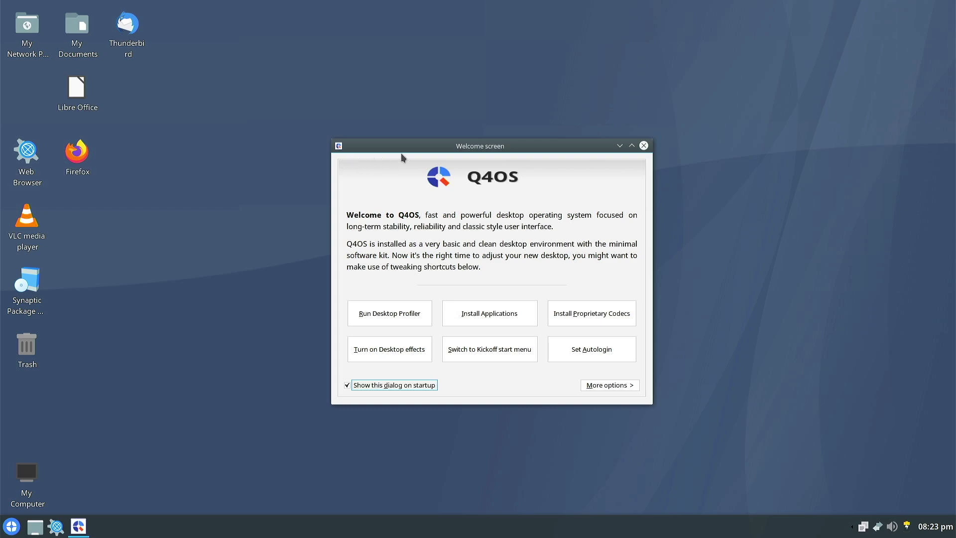
Nudge the Welcome screen slightly to the left
drag(401, 146, 387, 148)
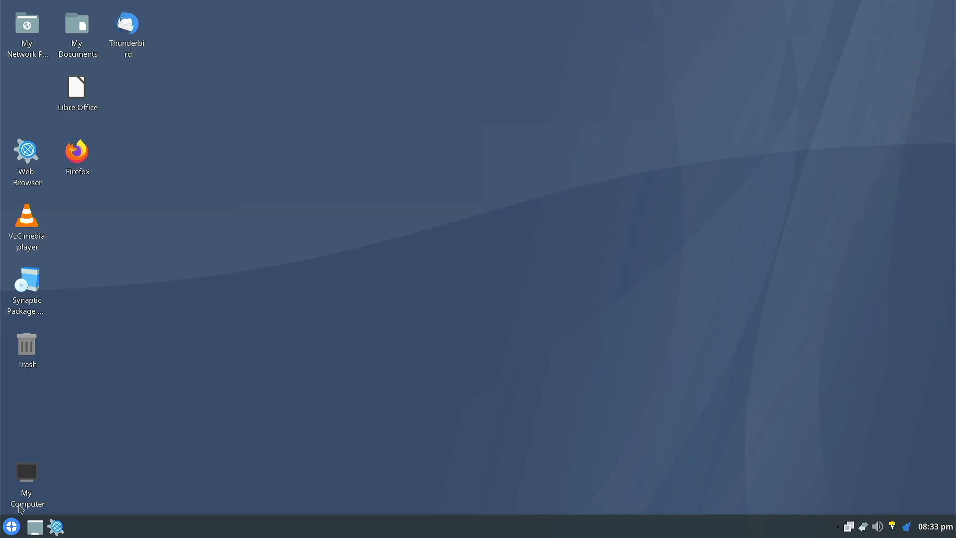
Browse the start menu's New Applications under Applications, then close the menu
click(10, 526)
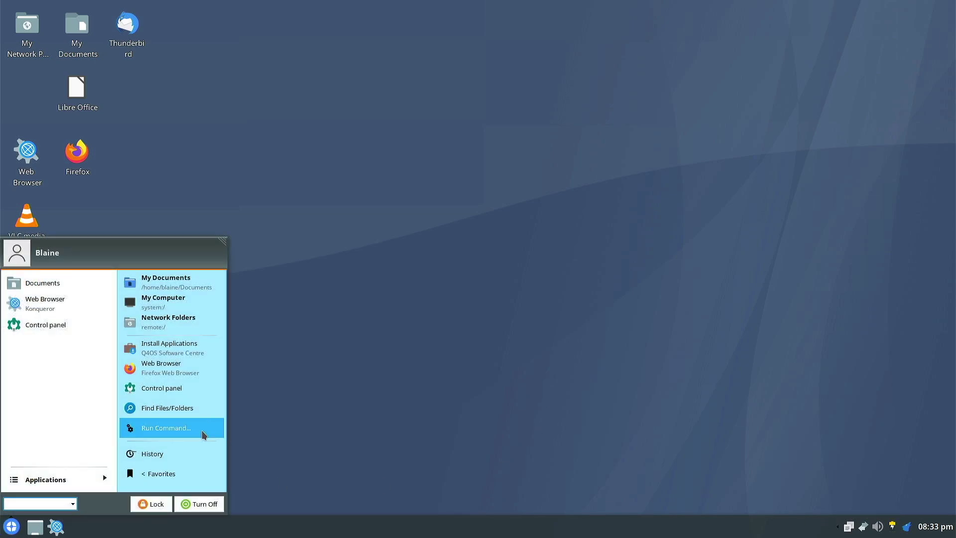
click(82, 480)
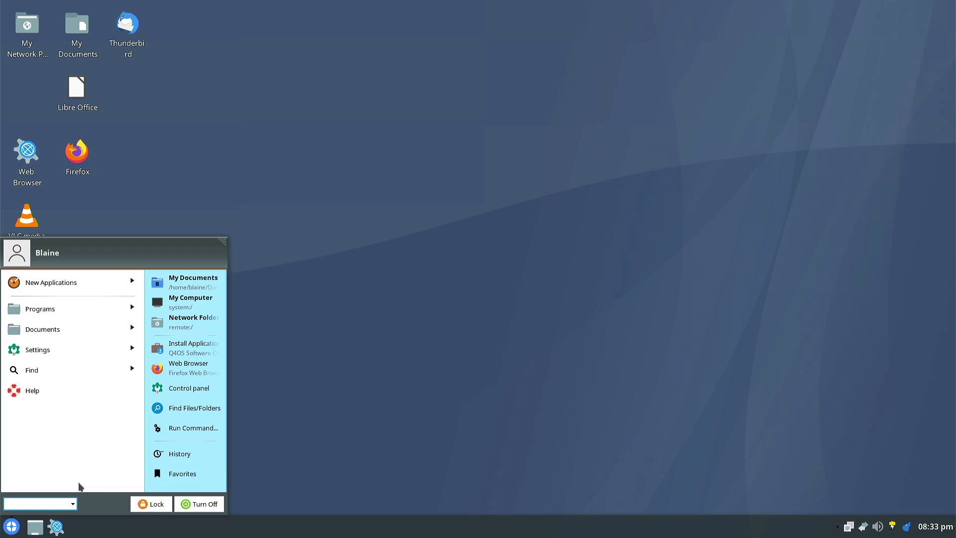
click(93, 284)
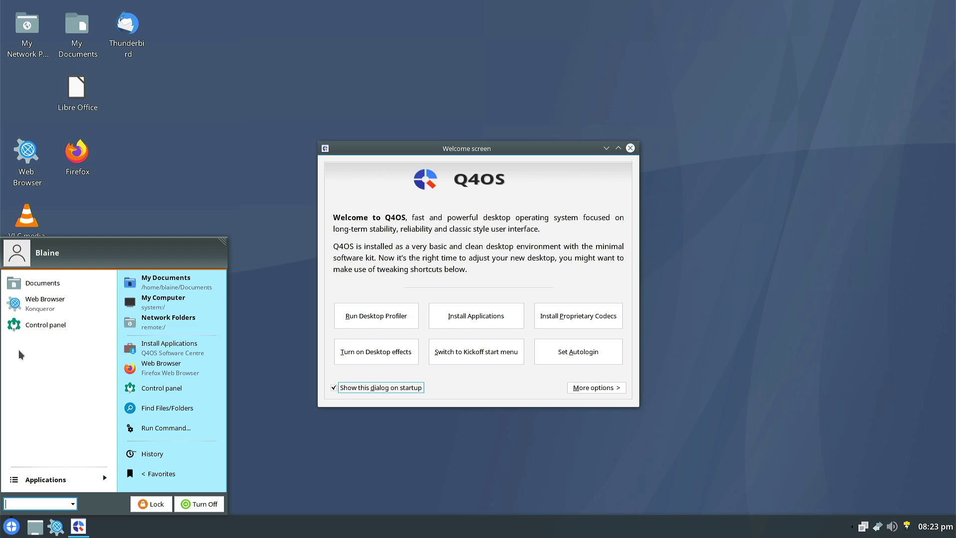
click(439, 219)
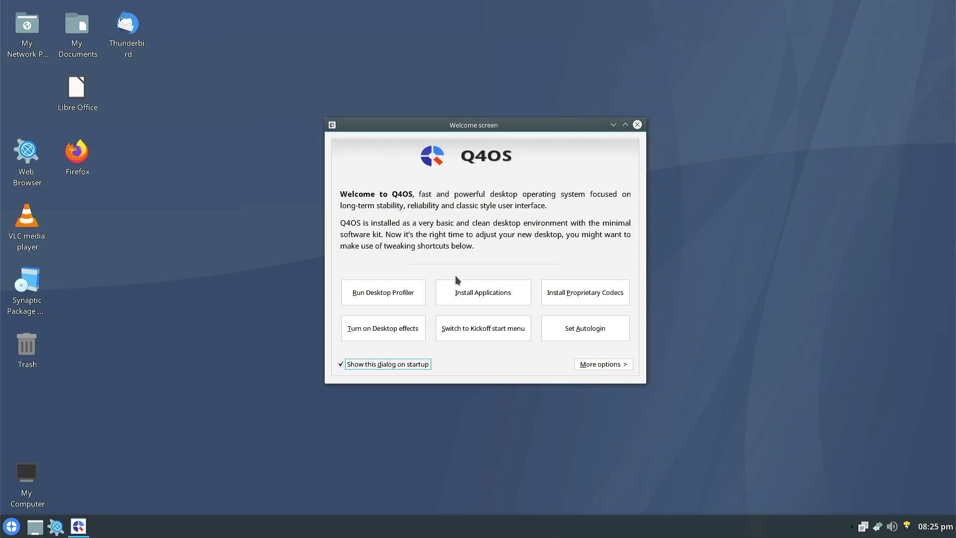
Launch the Software Centre from the Welcome screen, then move it higher and resize it
click(463, 298)
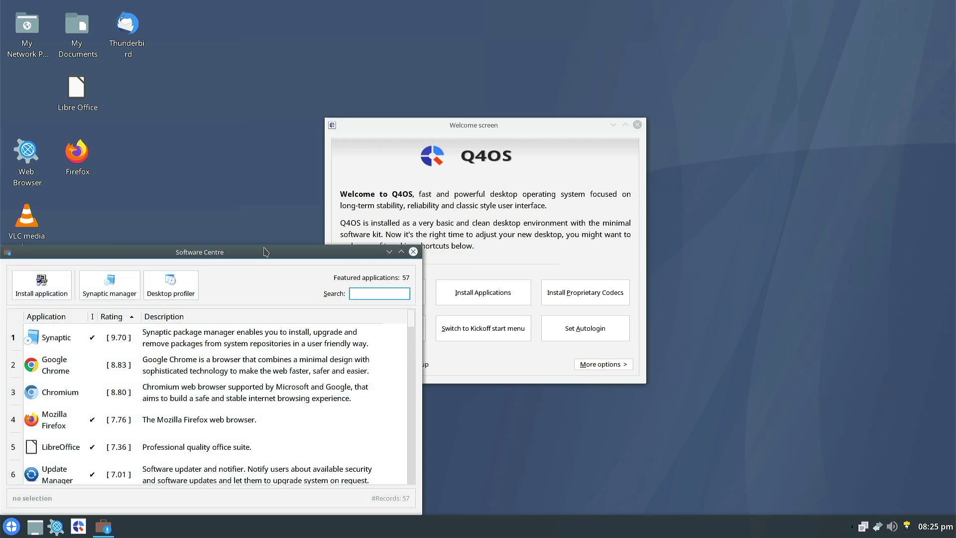
drag(260, 274, 403, 151)
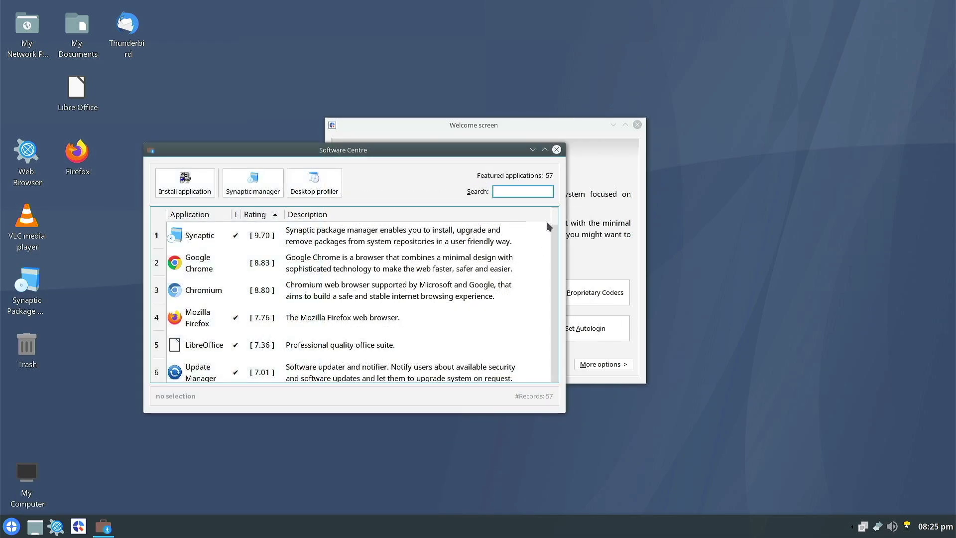
drag(554, 229, 545, 314)
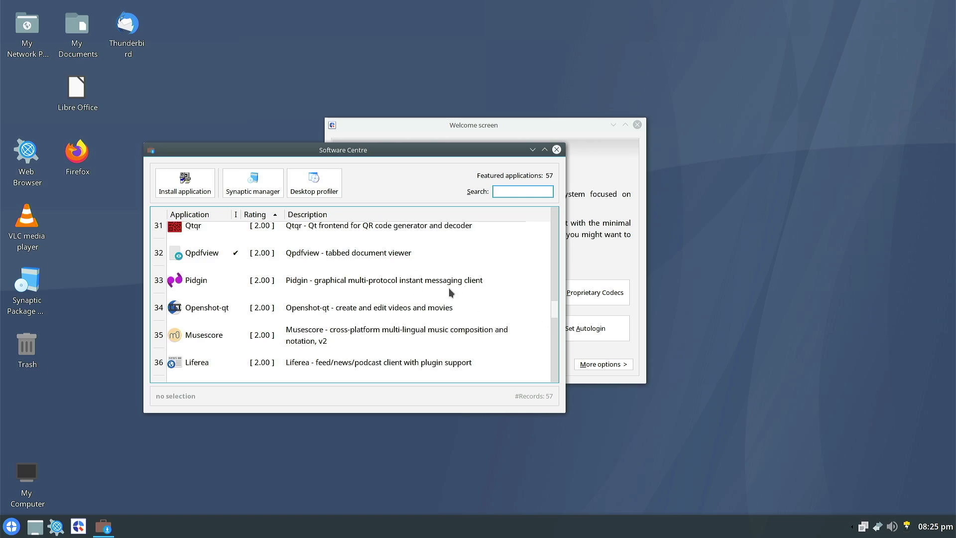
Scroll to the end of the featured list and confirm Amarok-trinity is installed
scroll(451, 292, down, 3)
scroll(554, 344, down, 1)
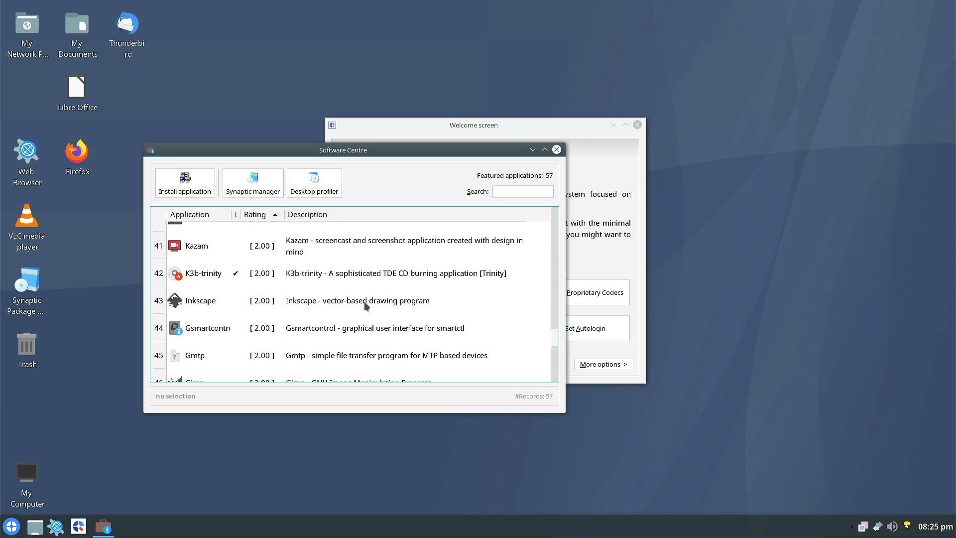
drag(554, 337, 557, 372)
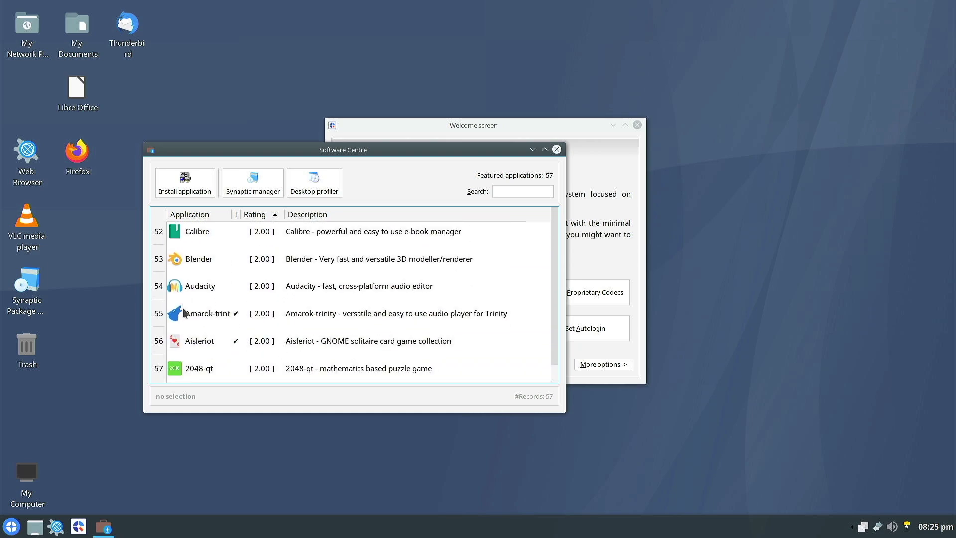
click(202, 318)
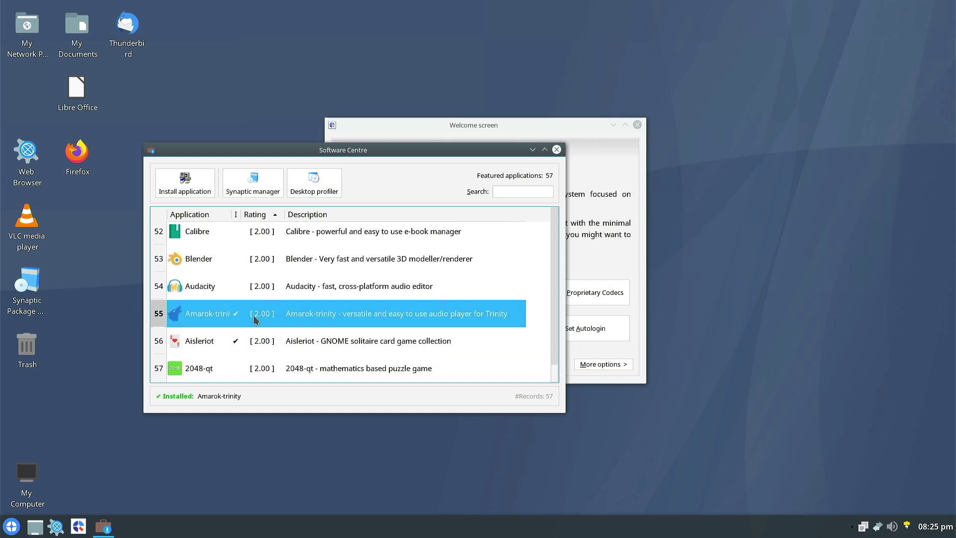
click(11, 527)
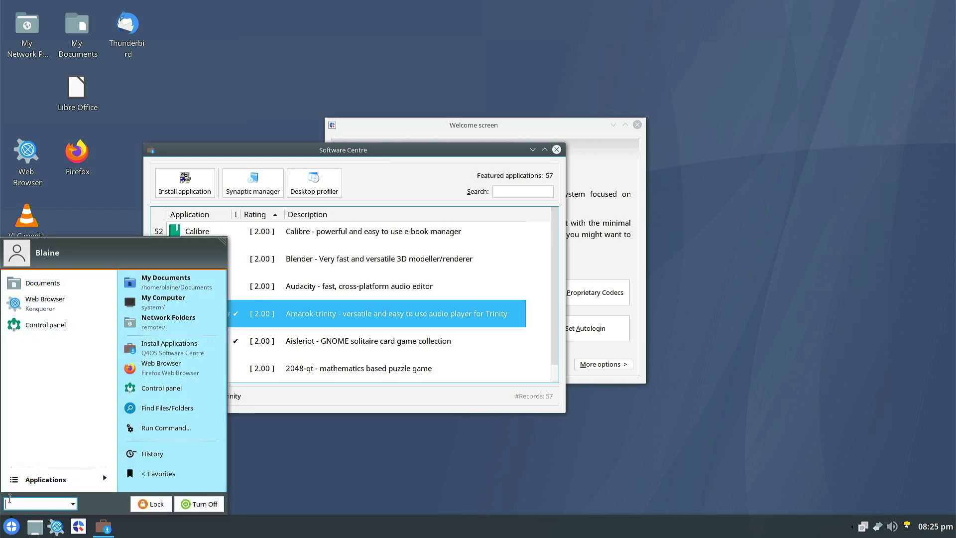
Launch Amarok via an 'amar' search and finish its first-run wizard with the SQLite database
text(amar)
key(Return)
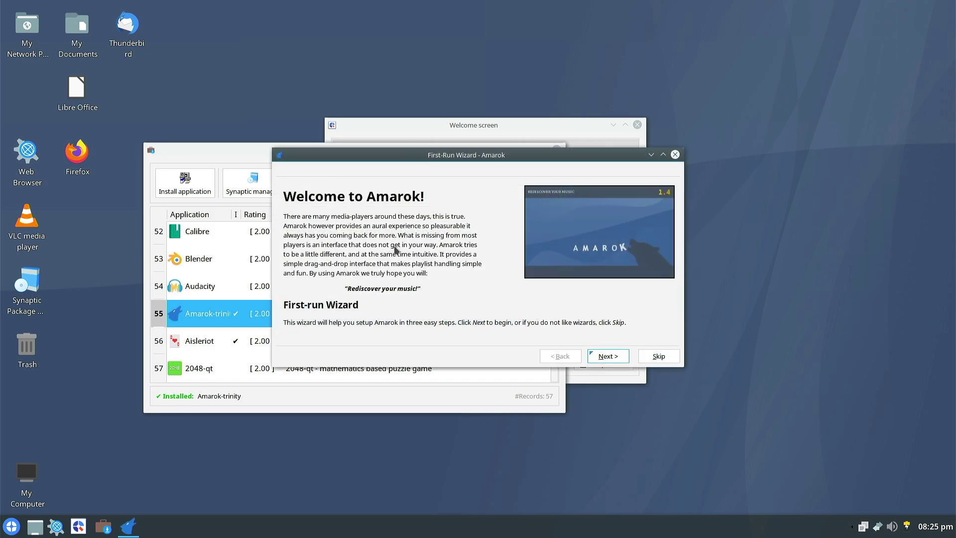
click(602, 359)
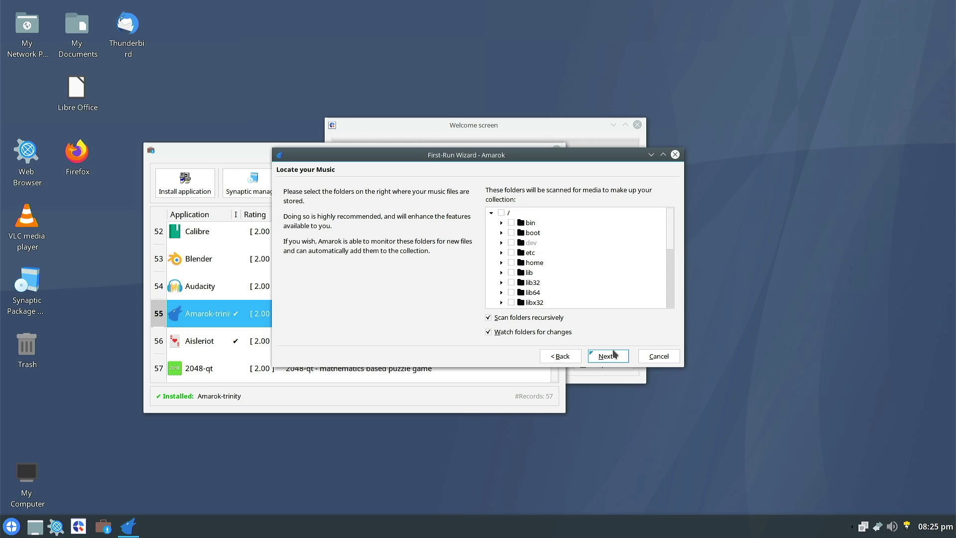
click(599, 356)
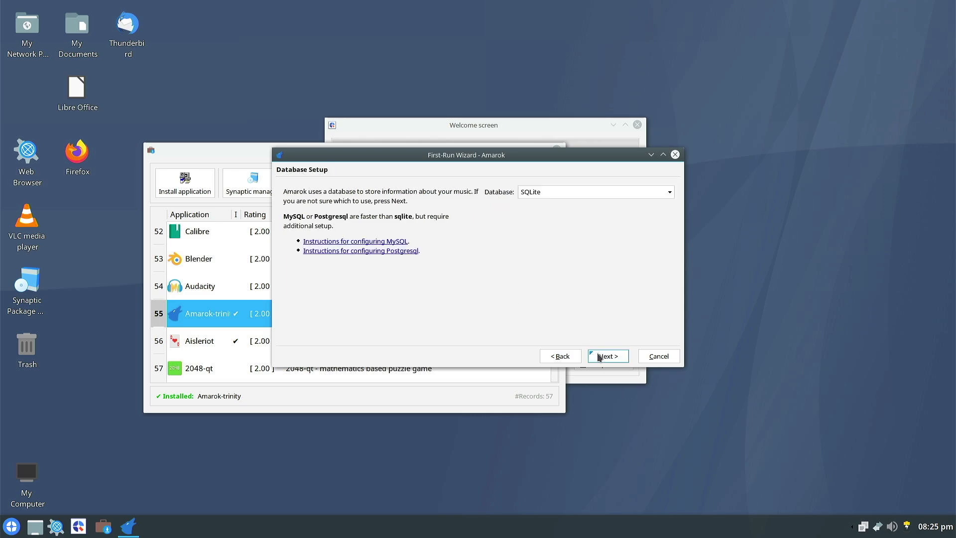
click(601, 358)
click(603, 356)
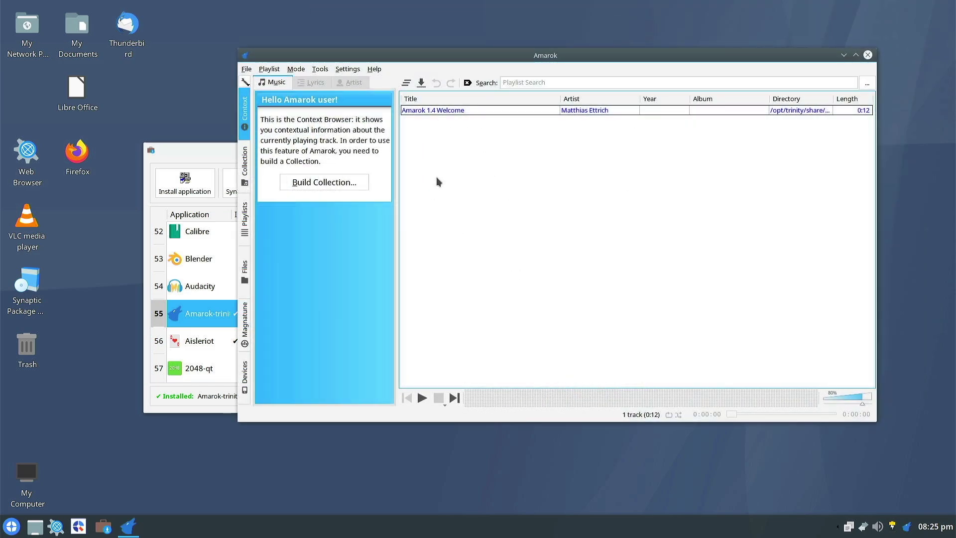
Close the Amarok window and acknowledge that it keeps running in the system tray
click(867, 55)
click(553, 267)
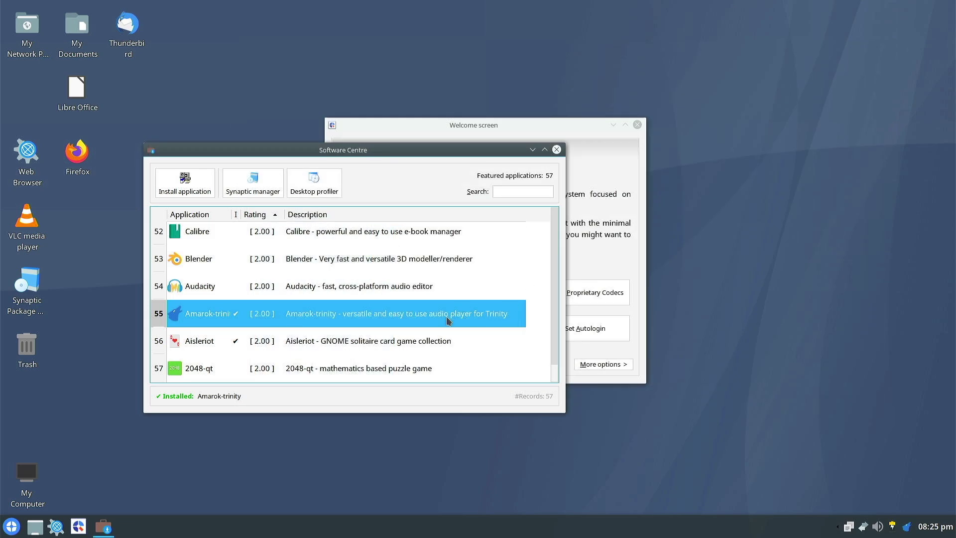
drag(554, 371, 553, 214)
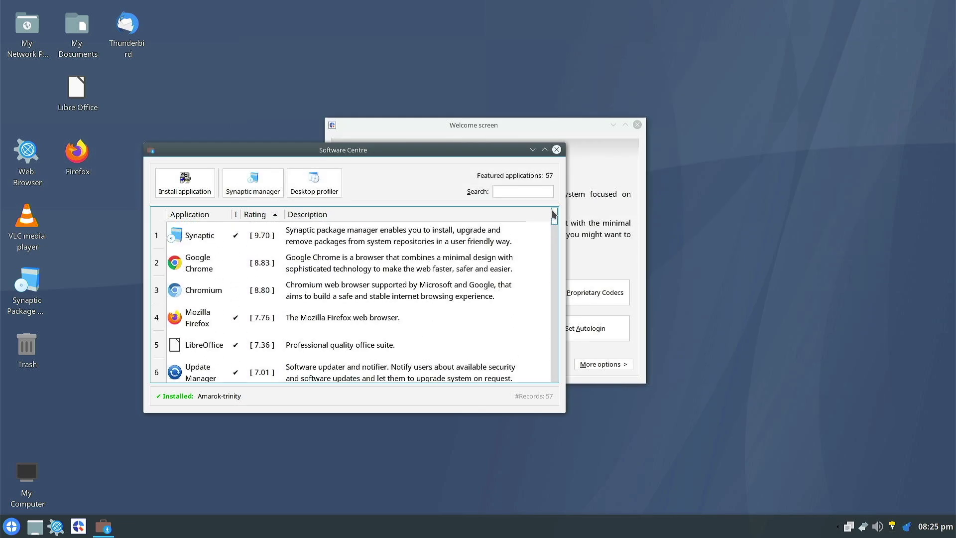
Close the Software Centre and reposition the Welcome screen near the screen centre
click(420, 125)
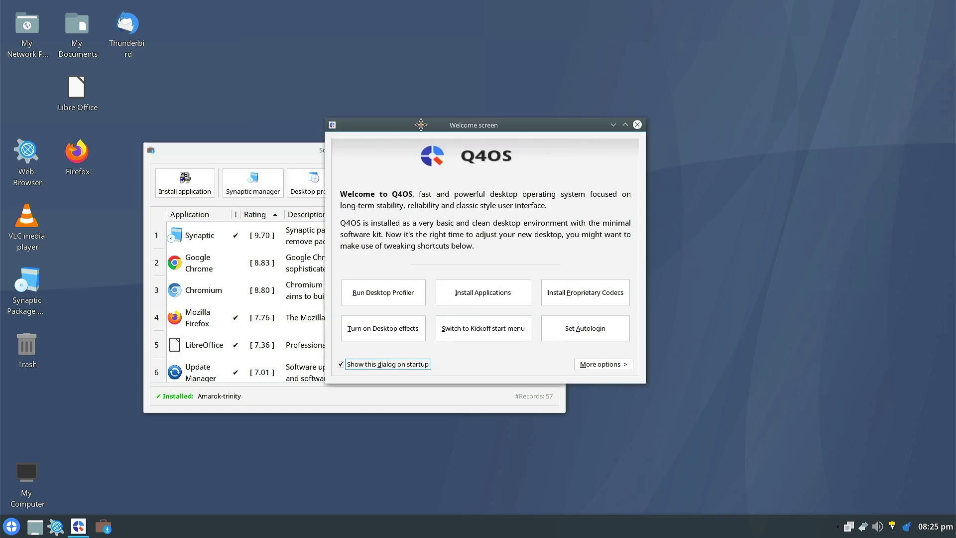
drag(421, 125, 523, 96)
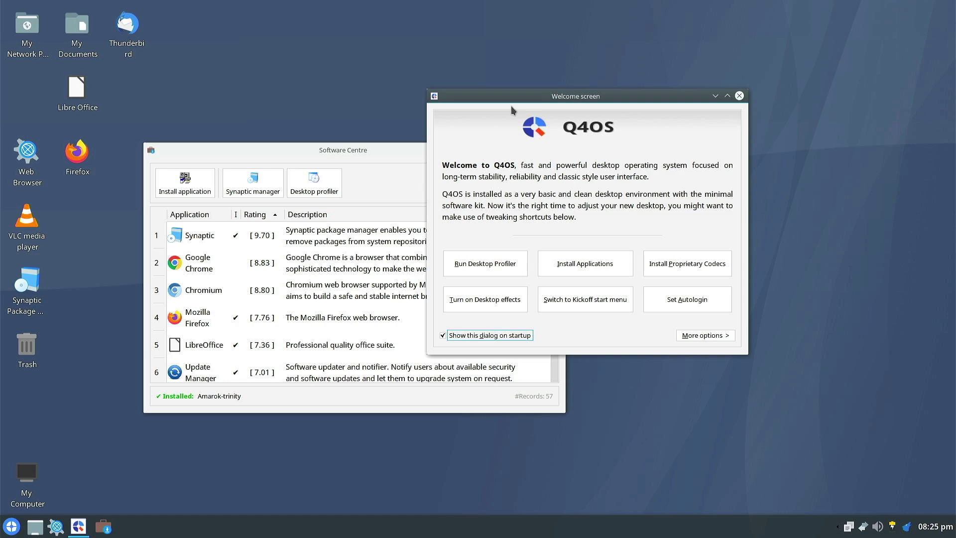
click(363, 155)
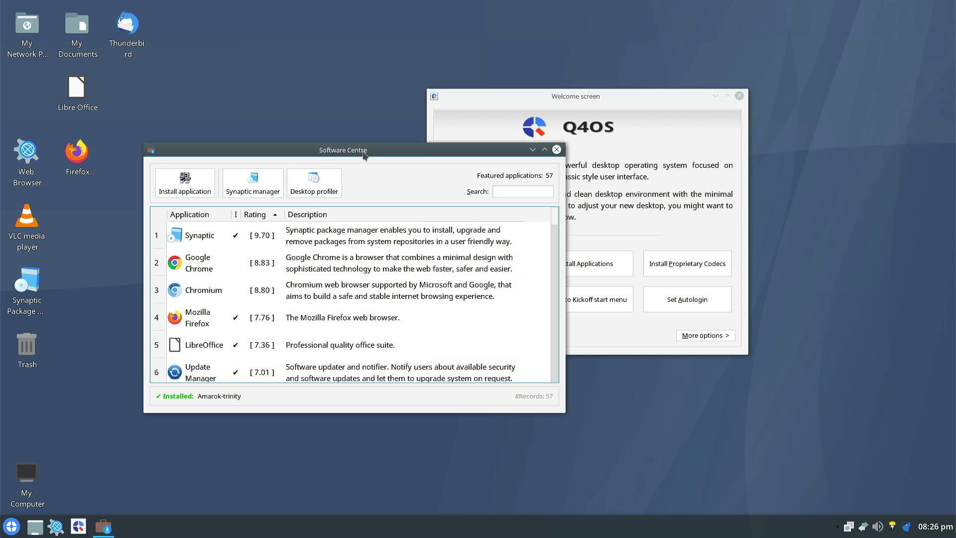
click(557, 150)
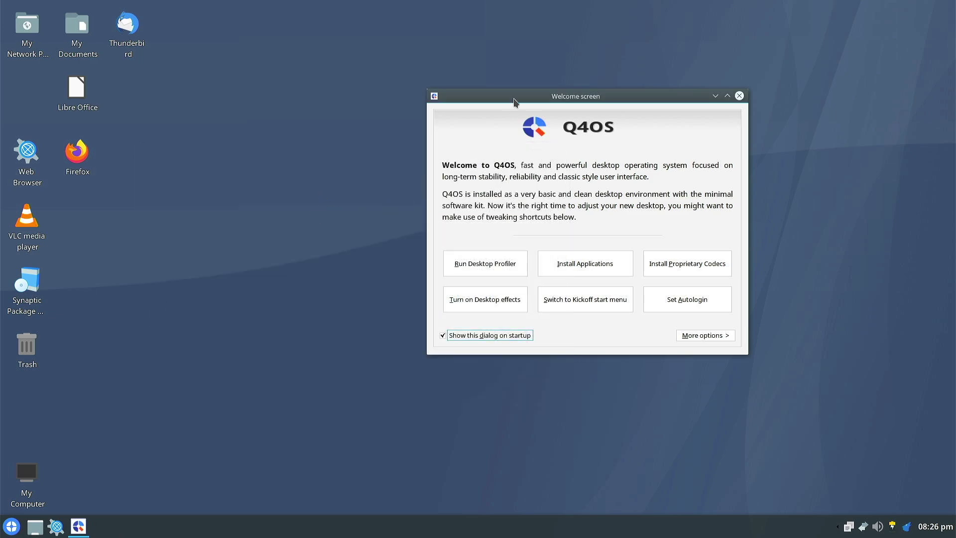
drag(515, 98, 428, 115)
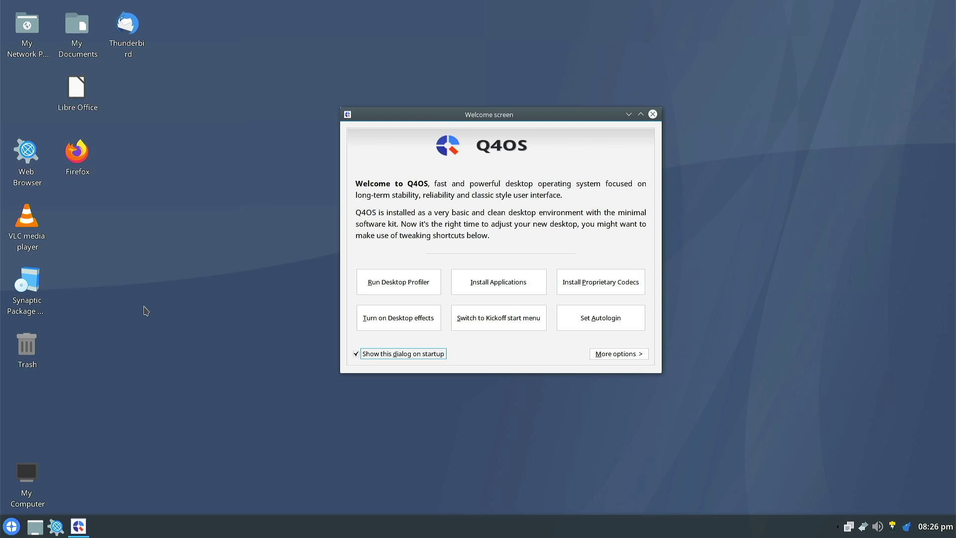
Browse the start menu's Internet category programs, go back, and open the Office category
click(11, 526)
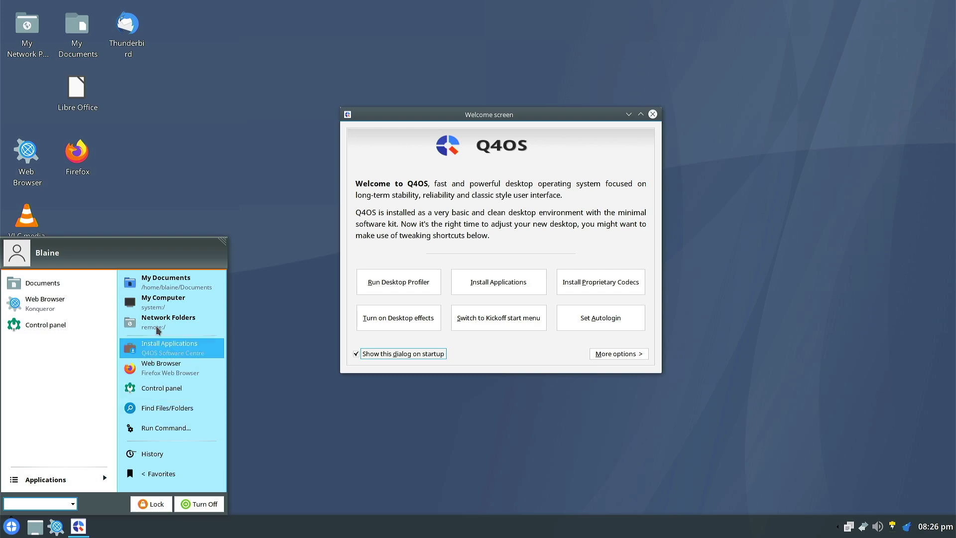
click(44, 481)
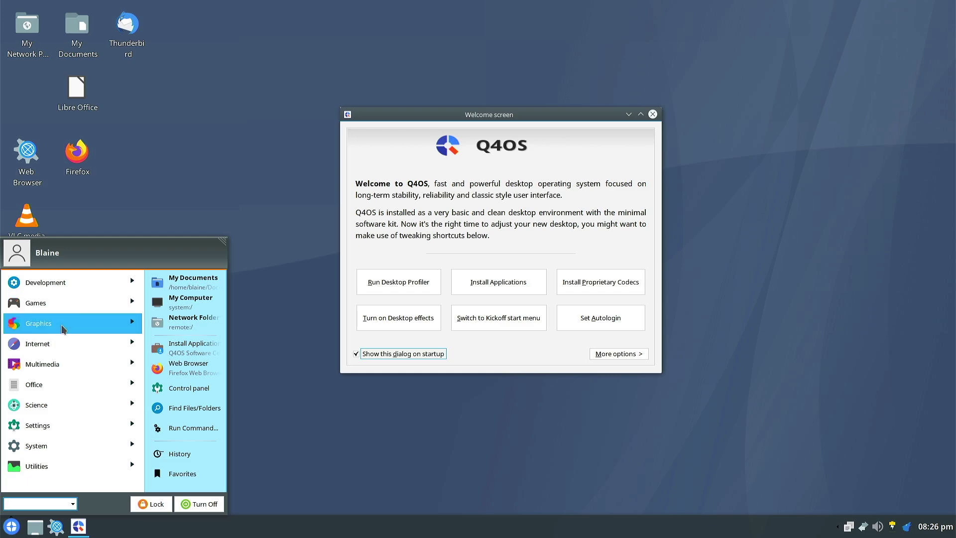
click(39, 343)
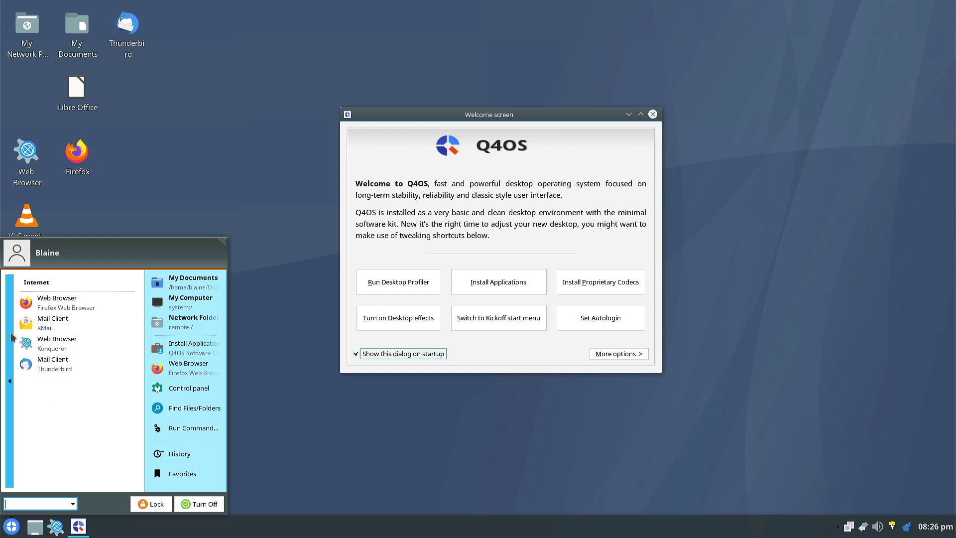
click(10, 309)
click(59, 349)
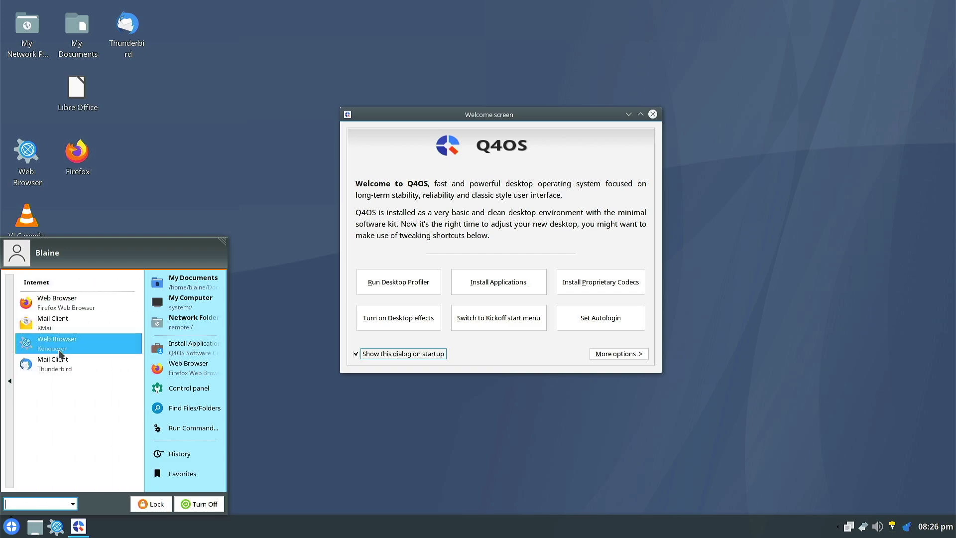
click(10, 386)
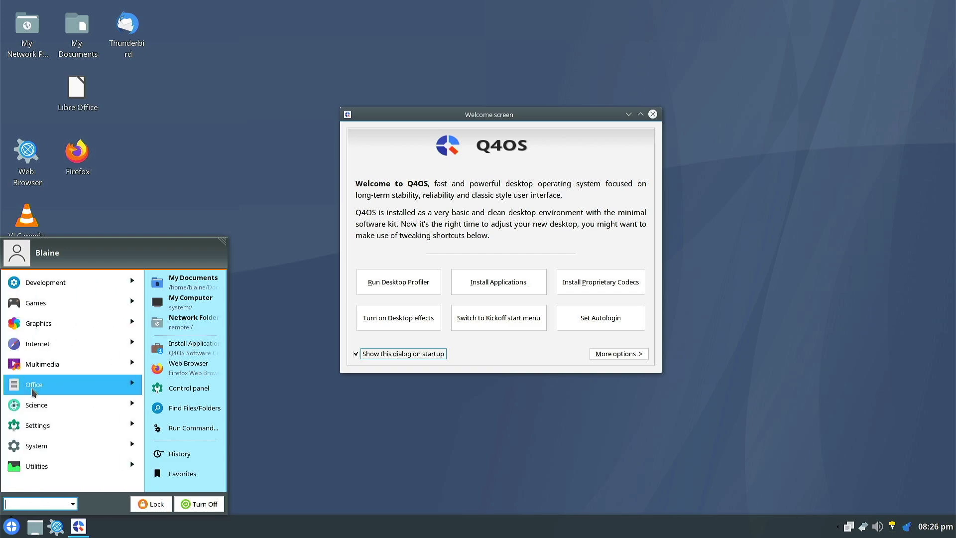
click(31, 385)
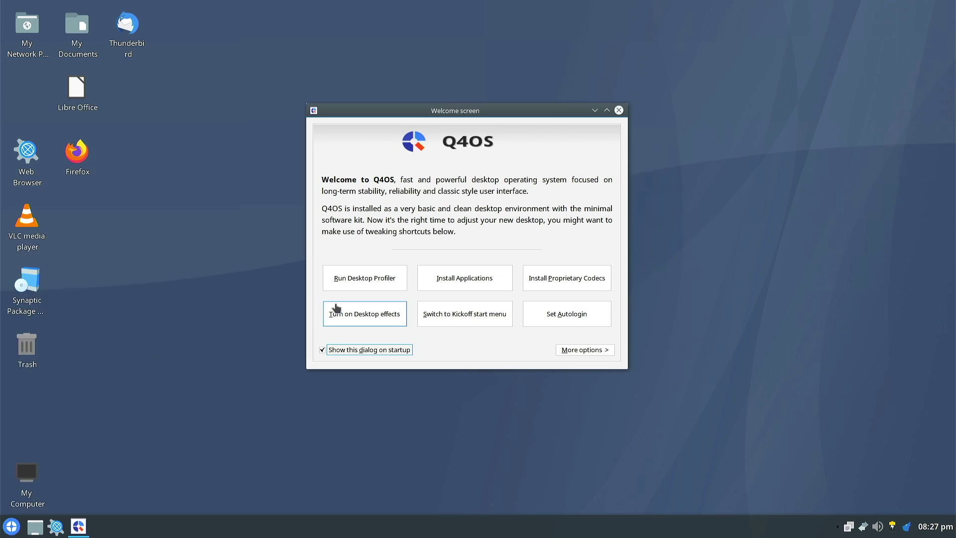
Switch the start menu to Kickoff style from the Welcome screen
click(476, 321)
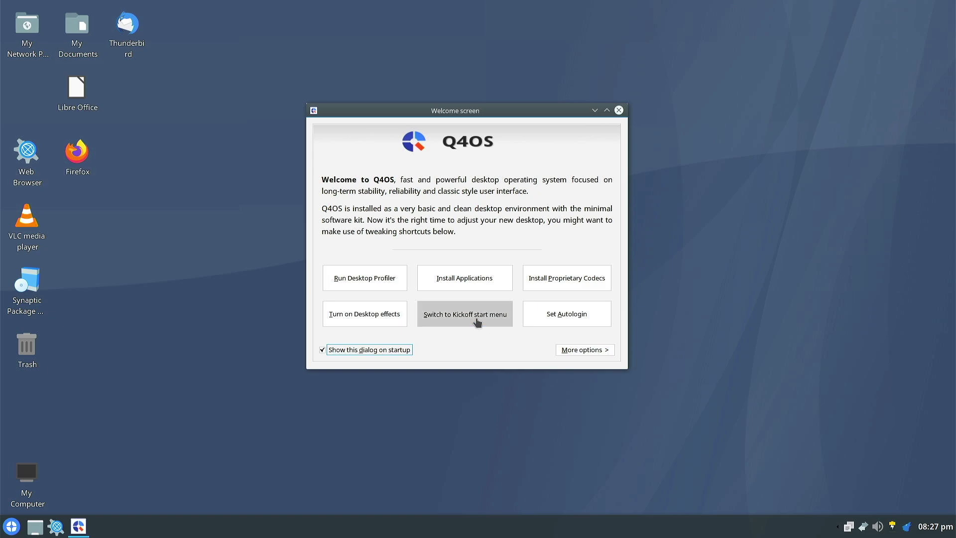
click(486, 303)
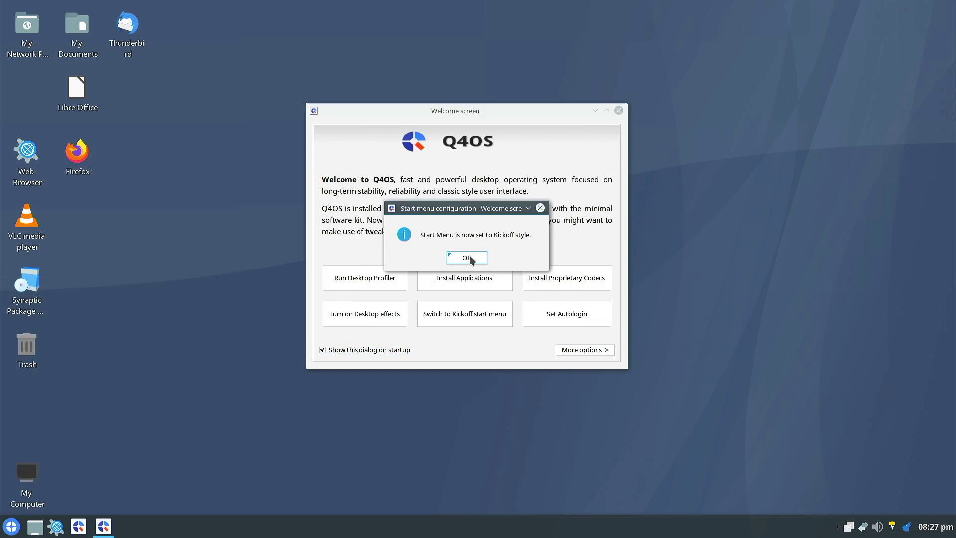
click(470, 259)
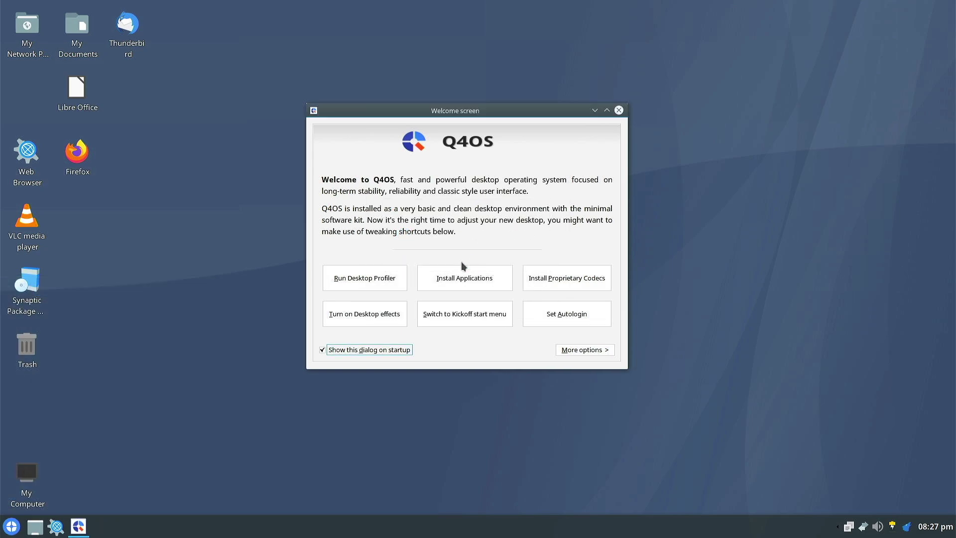
Set the start menu style back to Bourbon and confirm the change
click(440, 318)
click(415, 250)
click(486, 302)
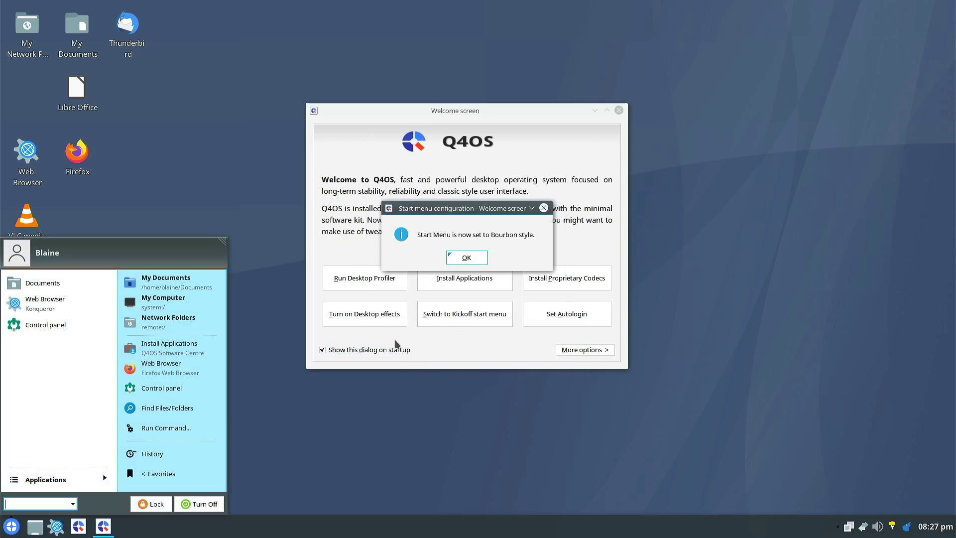
click(471, 257)
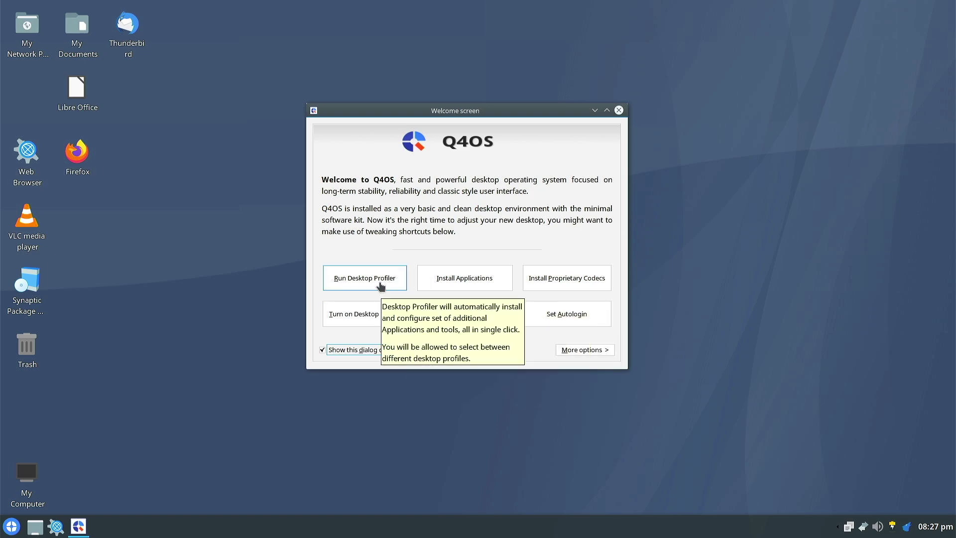
Check the TDE Screen scaler at factor 1.10, close it, and launch Synaptic from the desktop icon
click(610, 350)
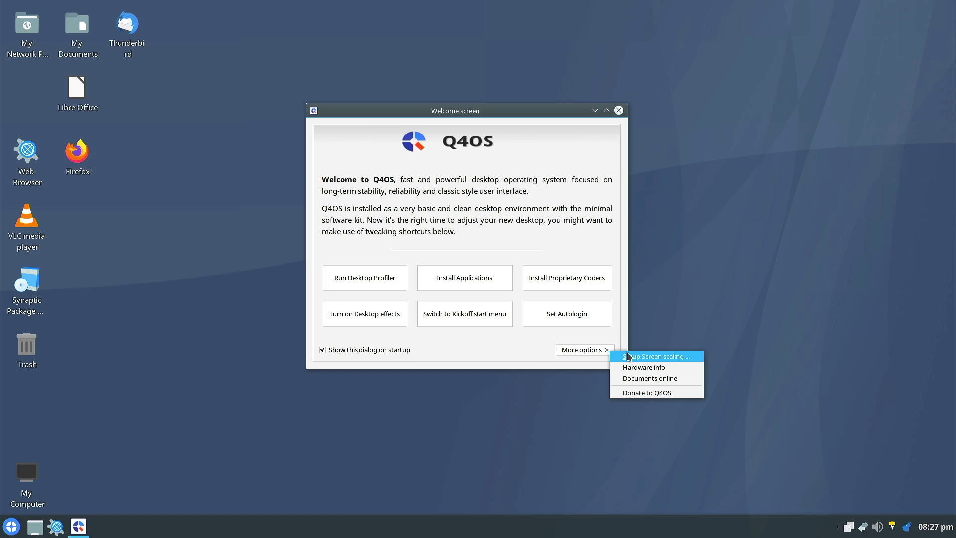
click(629, 356)
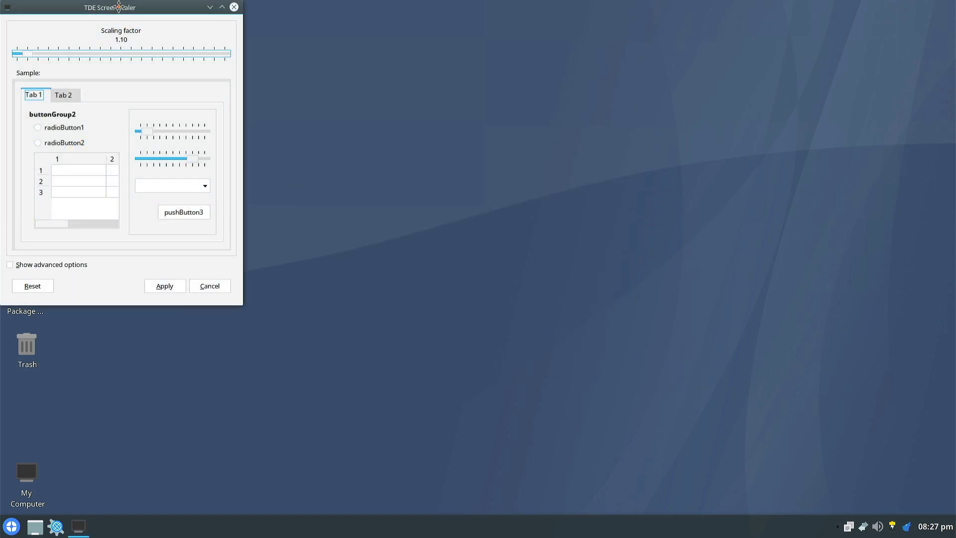
drag(118, 7, 361, 120)
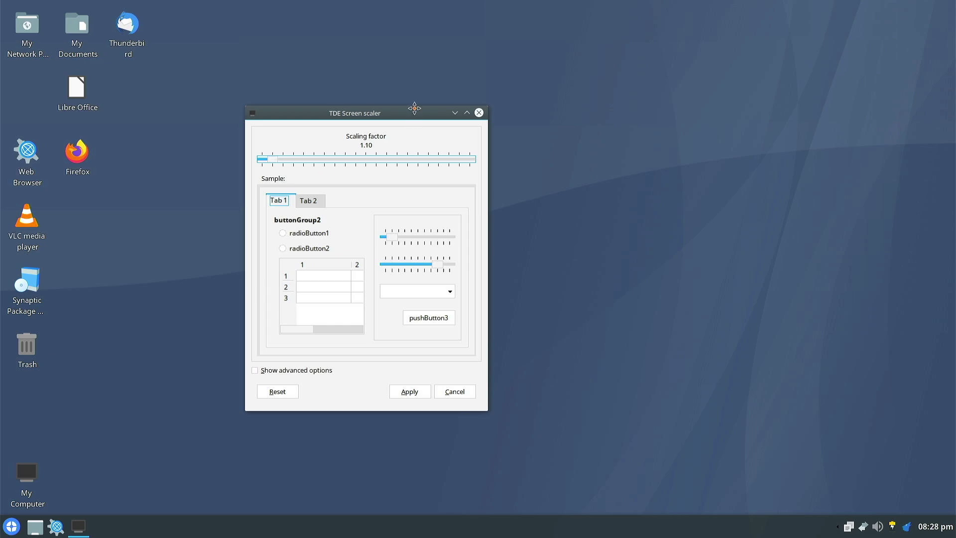
drag(414, 108, 429, 118)
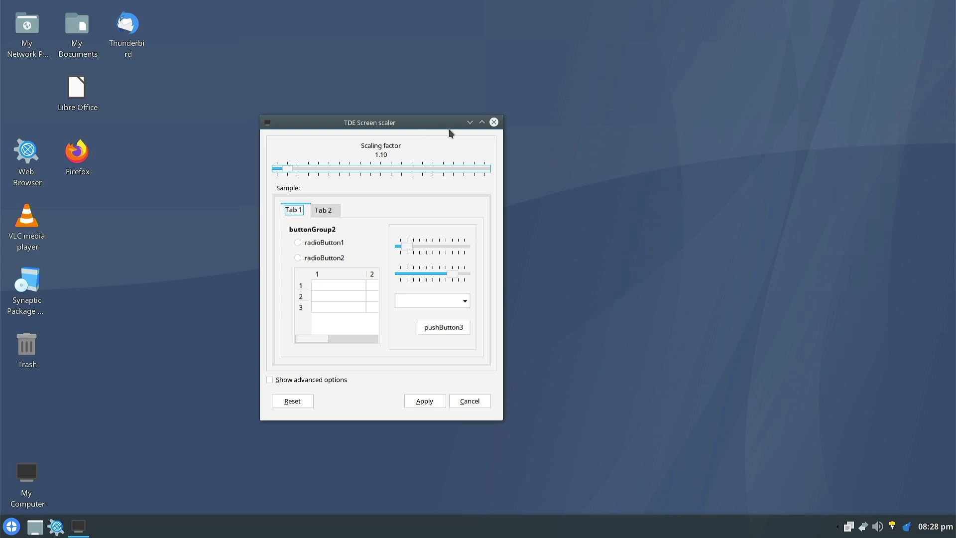
click(494, 122)
click(28, 284)
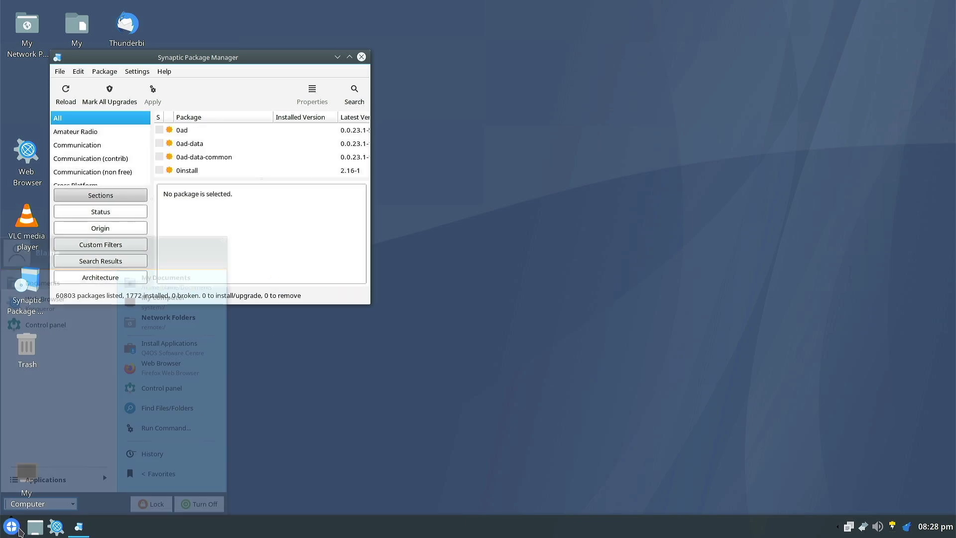
Browse the start menu's Applications > Programs folders, scrolling to Libre Office, Mozilla Firefox and VLC
click(62, 480)
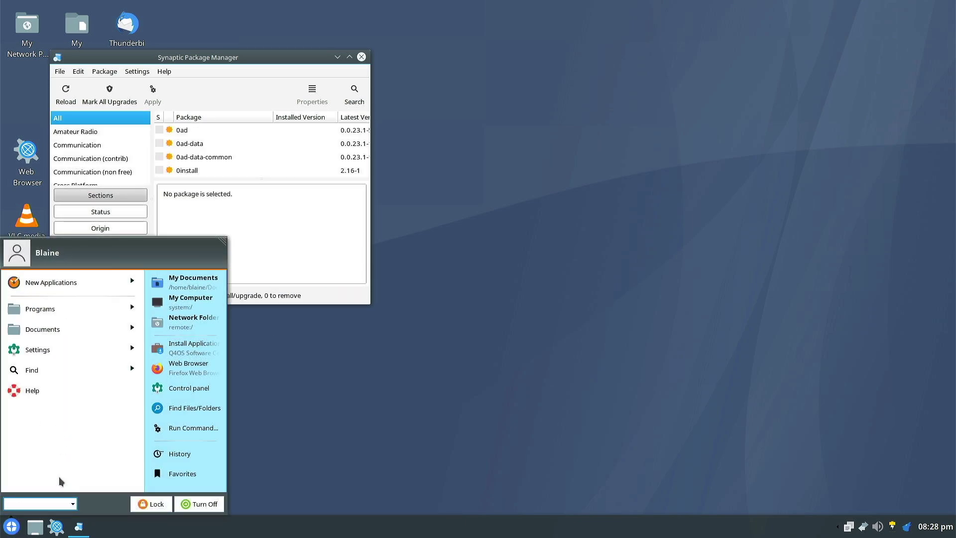
click(73, 315)
scroll(70, 364, down, 1)
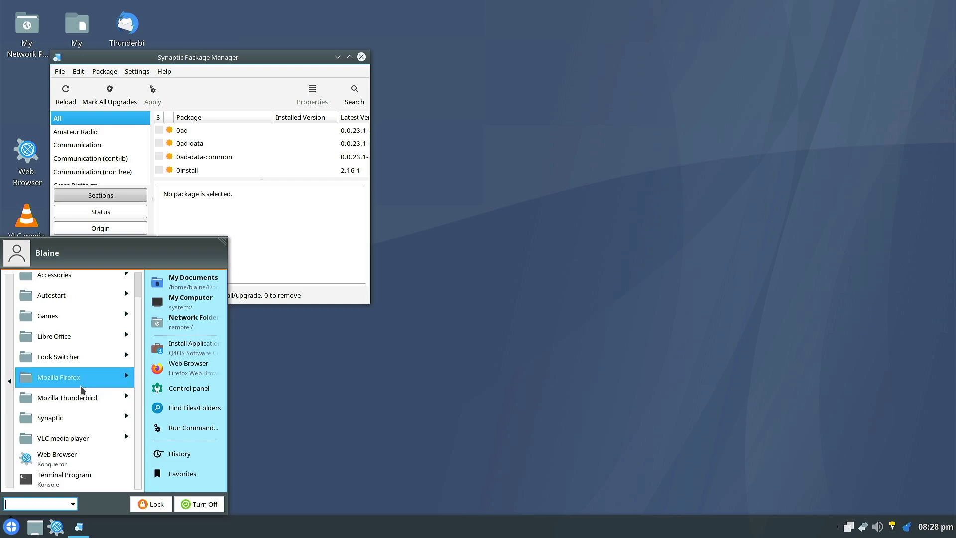
Open the Control panel, enlarge its window and icons, and position it beside Synaptic
click(188, 388)
drag(691, 223, 753, 332)
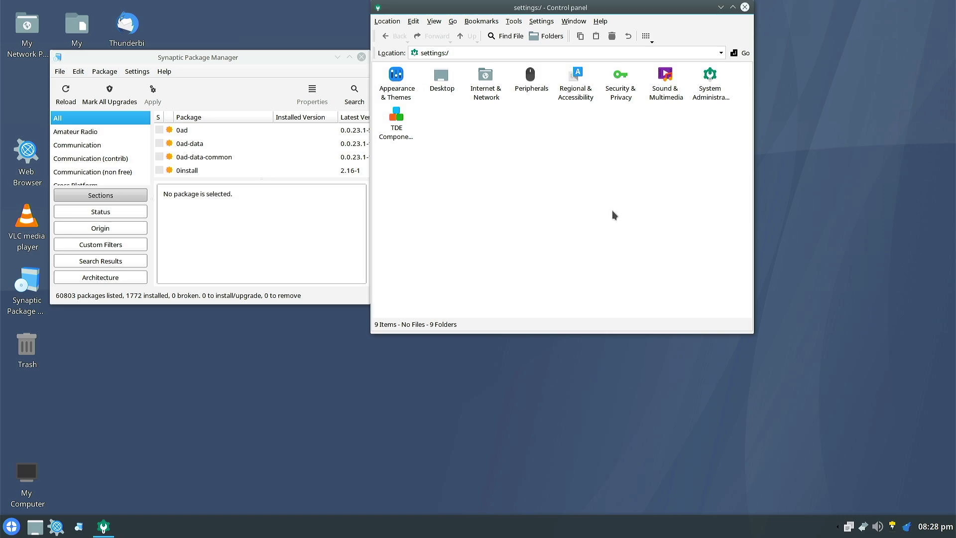
scroll(613, 215, up, 3)
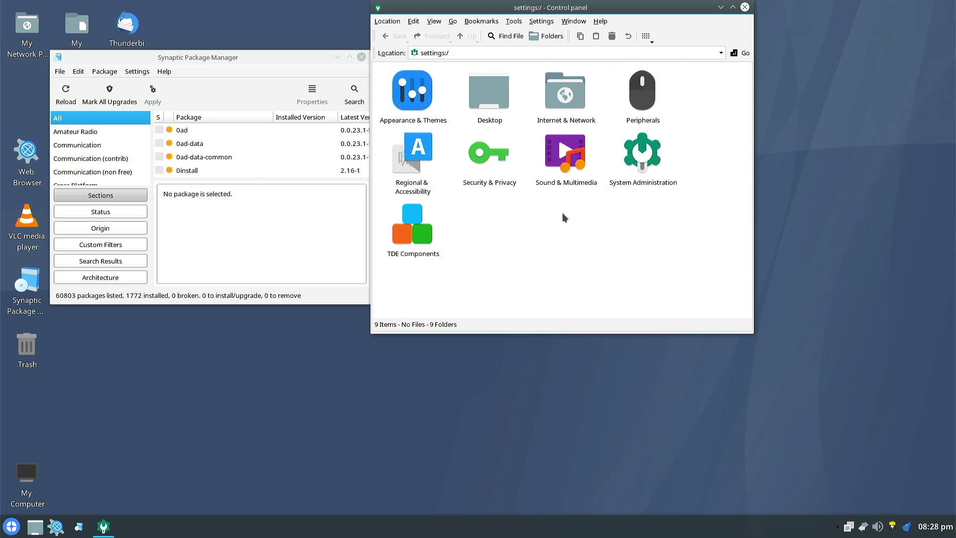
mouse_move(256, 58)
mouse_down()
mouse_move(249, 60)
mouse_move(250, 41)
mouse_up()
drag(477, 2, 521, 30)
drag(269, 39, 309, 38)
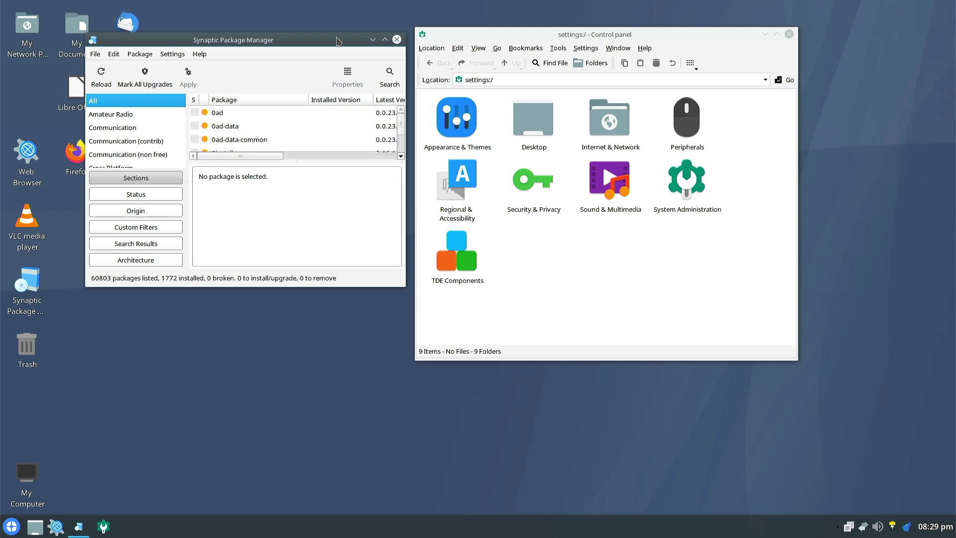
drag(337, 41, 329, 39)
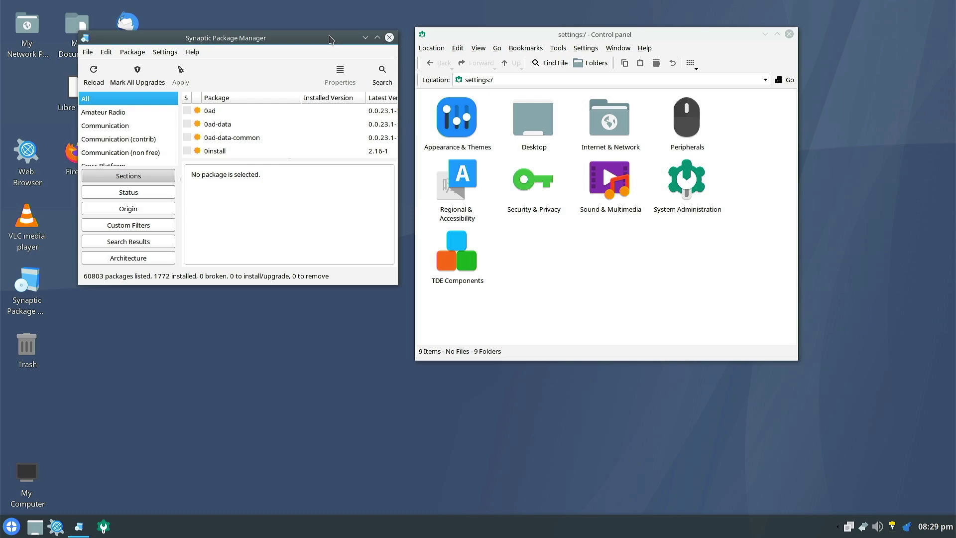
View Synaptic's Settings > Repositories list, then close the dialog
key(alt+s)
key(r)
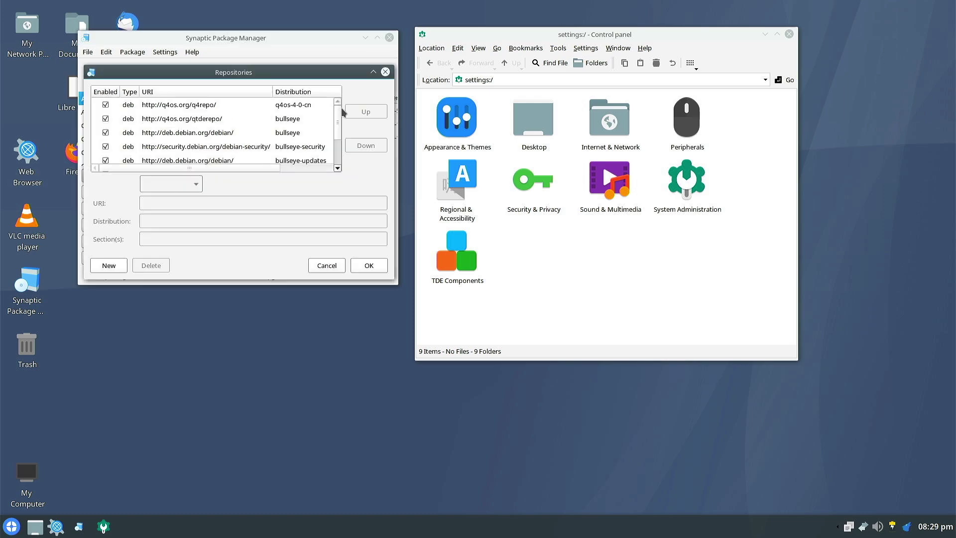
click(385, 72)
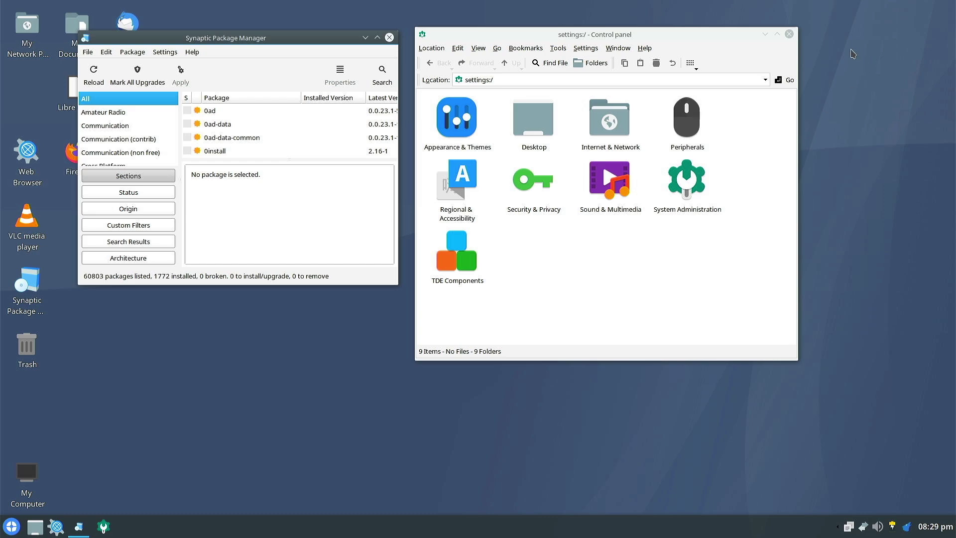
Close the Control panel and centre the Synaptic window on screen
drag(705, 36, 717, 53)
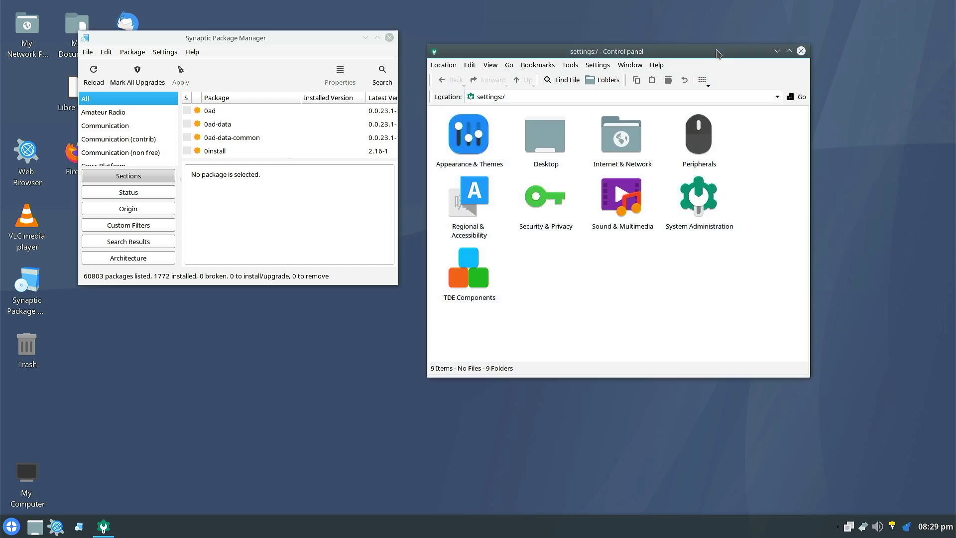
click(800, 51)
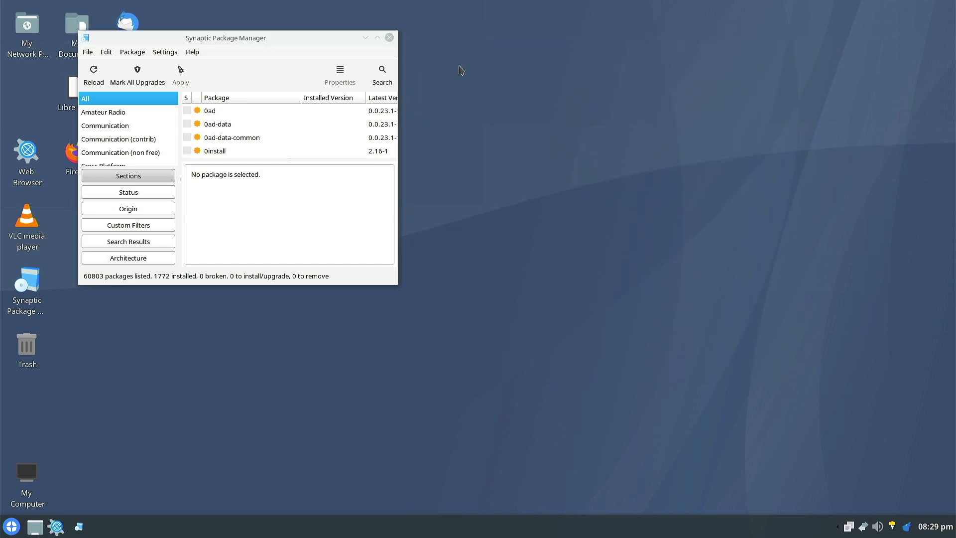
drag(342, 40, 598, 134)
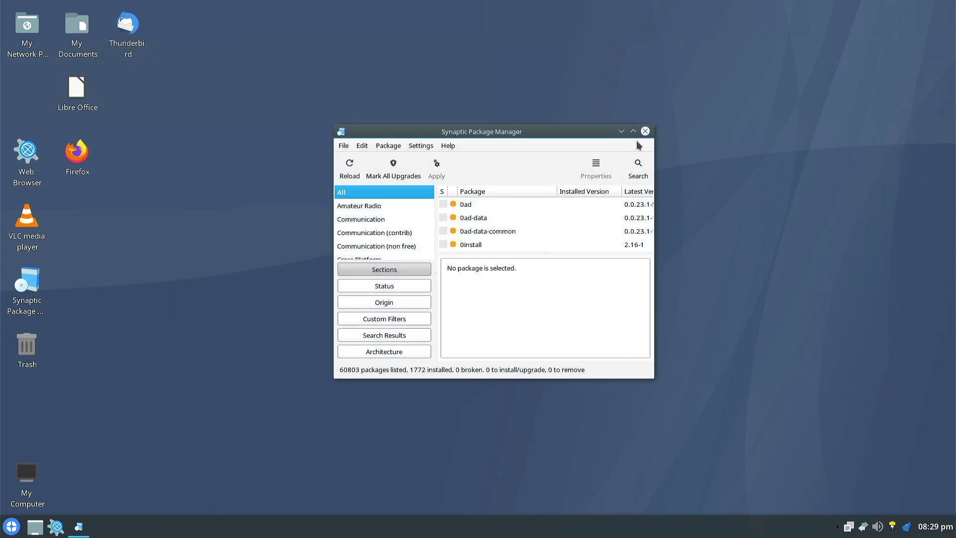
Close Synaptic and open Configure Desktop, showing the Lineart Logo background with Scale & Crop
click(644, 131)
right_click(557, 125)
click(600, 230)
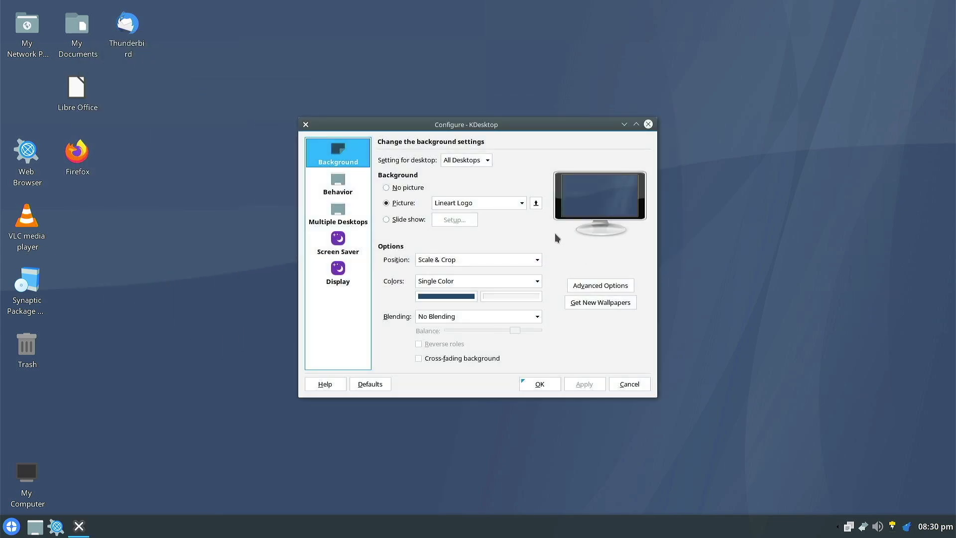
drag(481, 126, 440, 105)
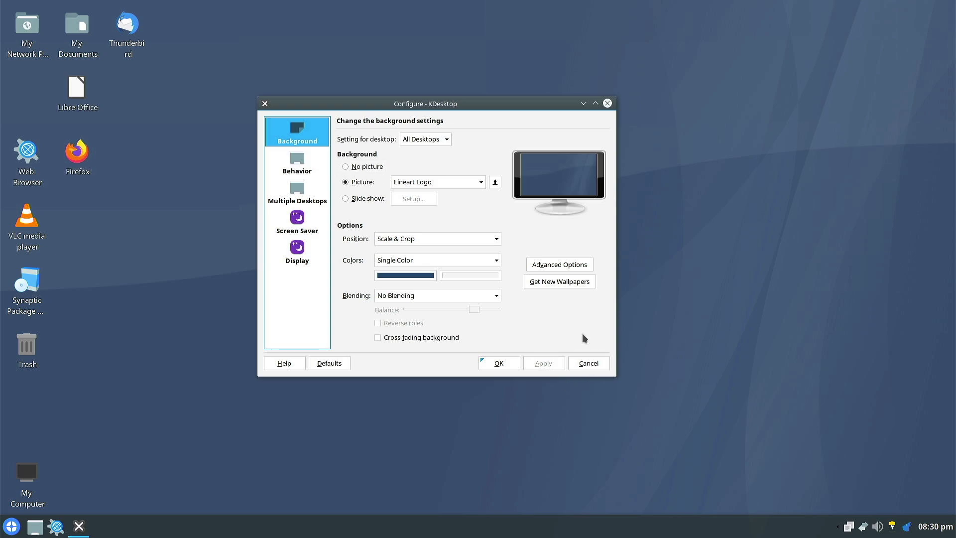
drag(470, 100, 498, 110)
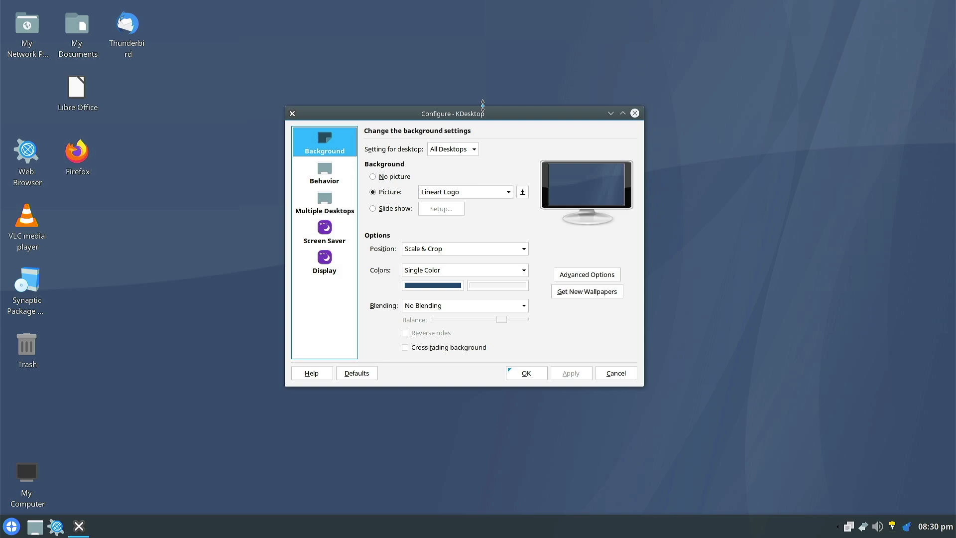
drag(456, 115, 468, 108)
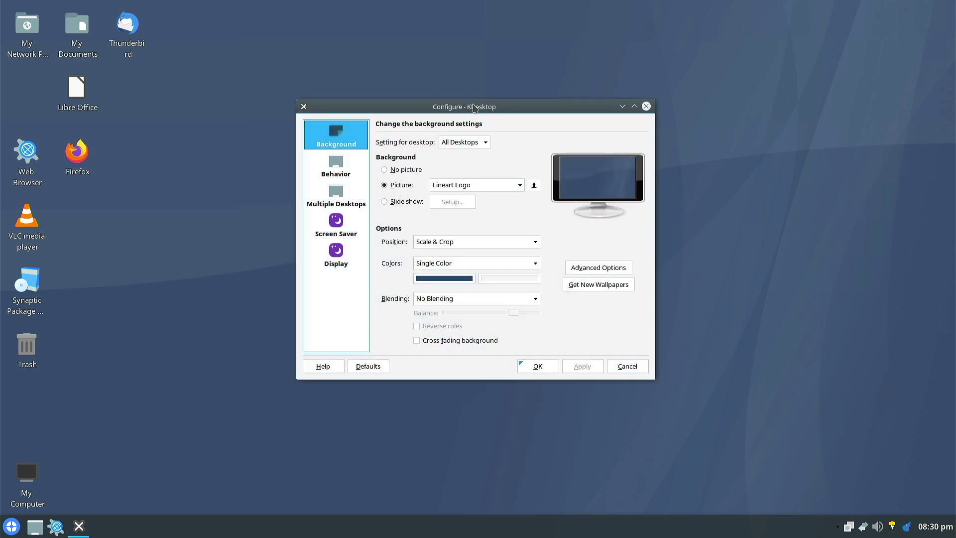
Cancel the Configure - KDesktop dialog, leaving the Lineart wallpaper unchanged
click(626, 366)
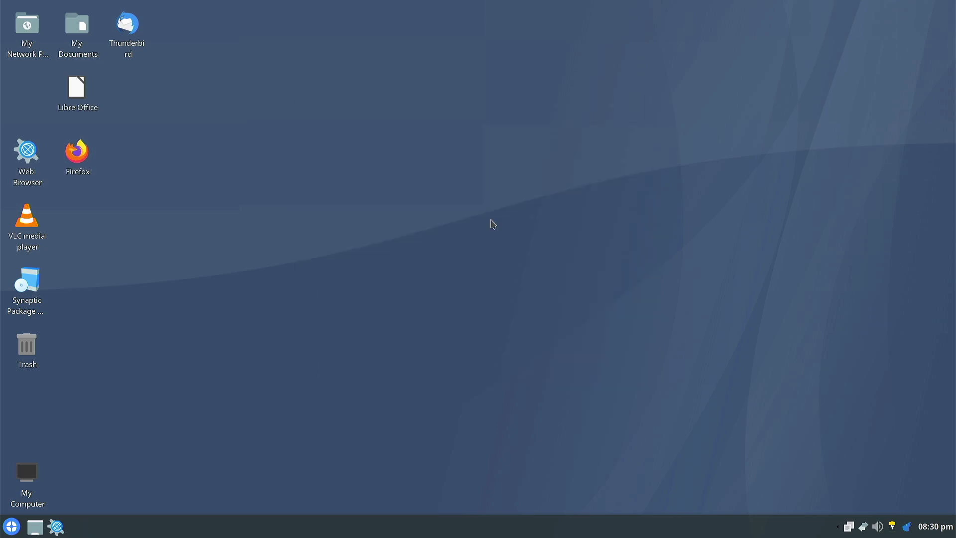